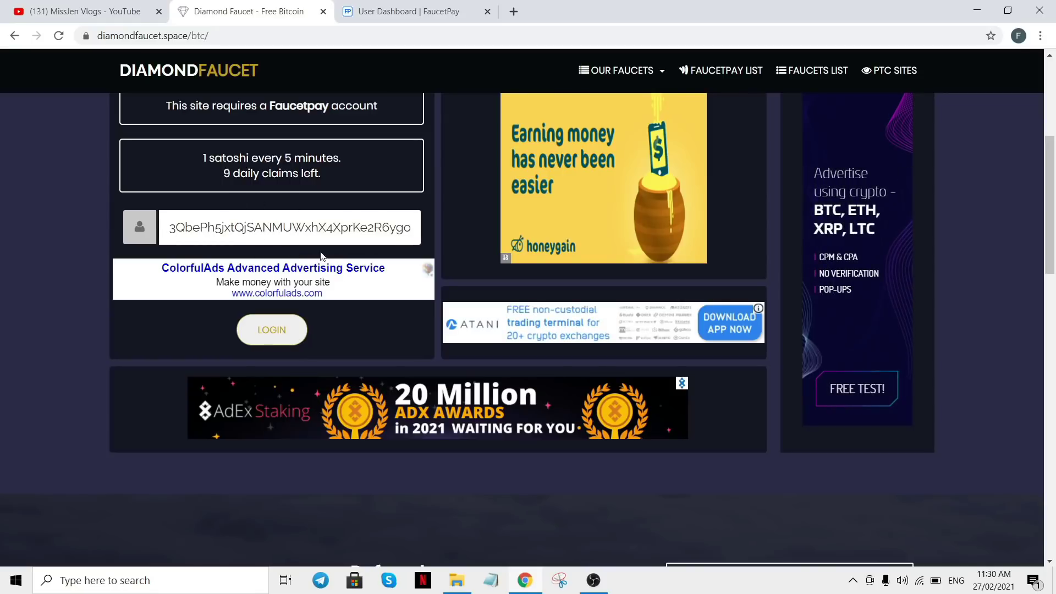
# - Log in to the Diamond Faucet Bitcoin page with the wallet address already entered
pyautogui.scroll(-2, 374, 246)
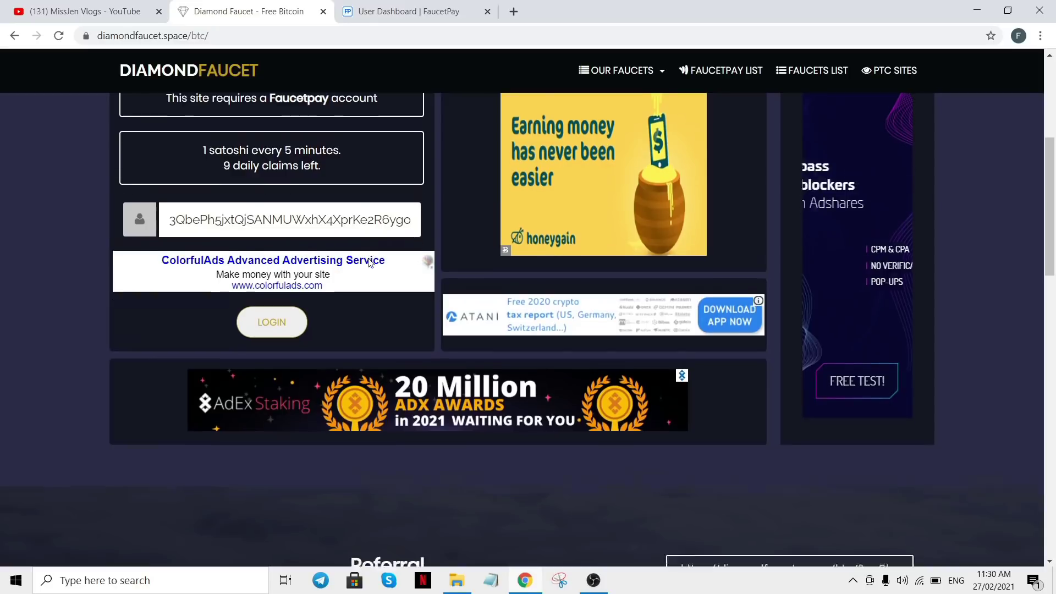
pyautogui.scroll(2, 378, 248)
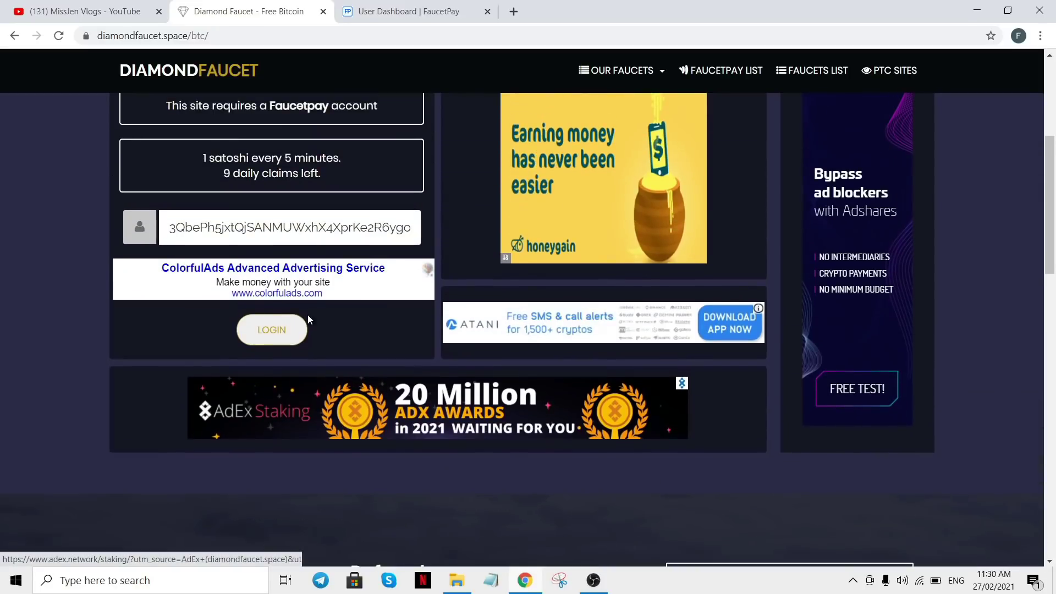
pyautogui.click(272, 331)
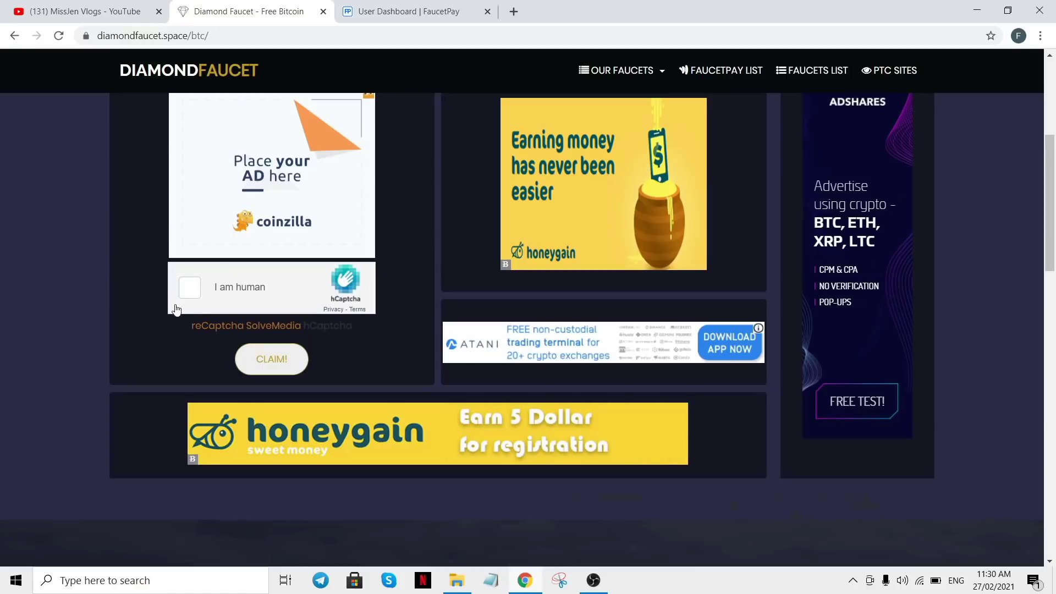
# - Complete the hCaptcha check and claim the Bitcoin reward, selecting the anti-bot links in the order Rabbit, Litecoin, Match, Light
pyautogui.click(189, 287)
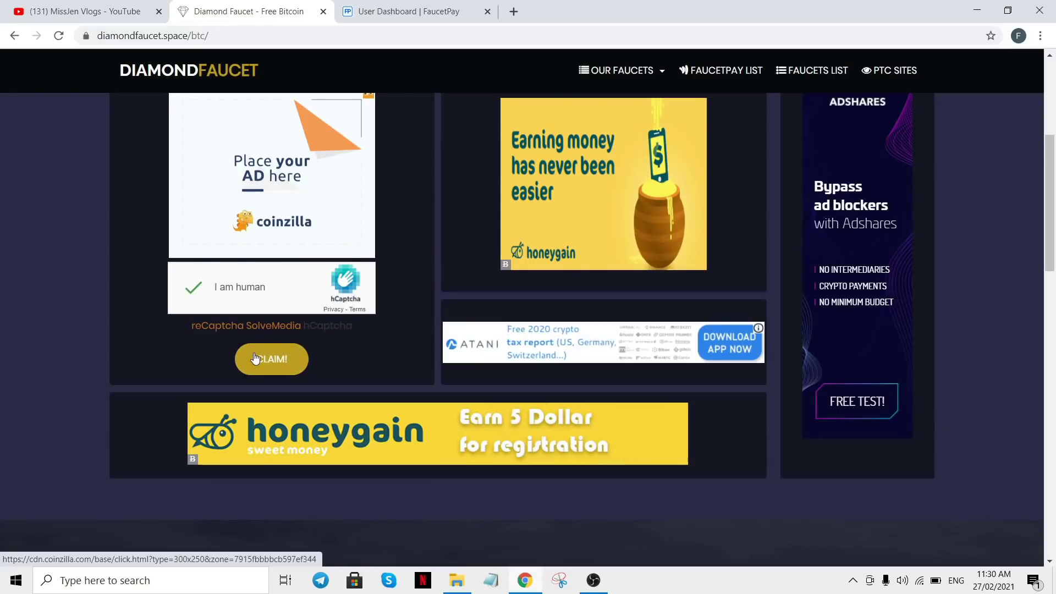
pyautogui.click(255, 358)
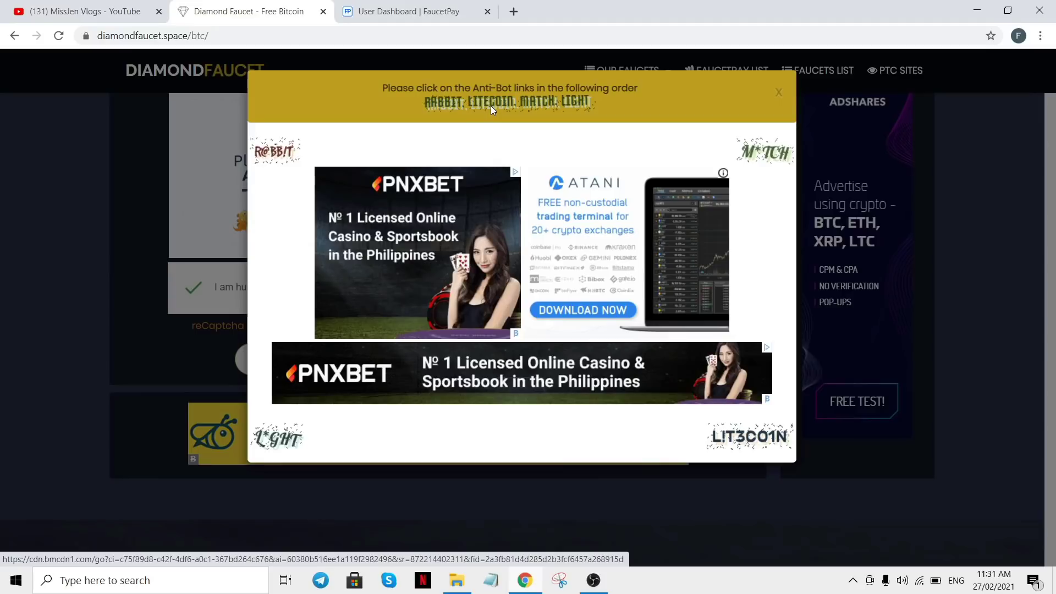
pyautogui.click(286, 156)
pyautogui.click(773, 463)
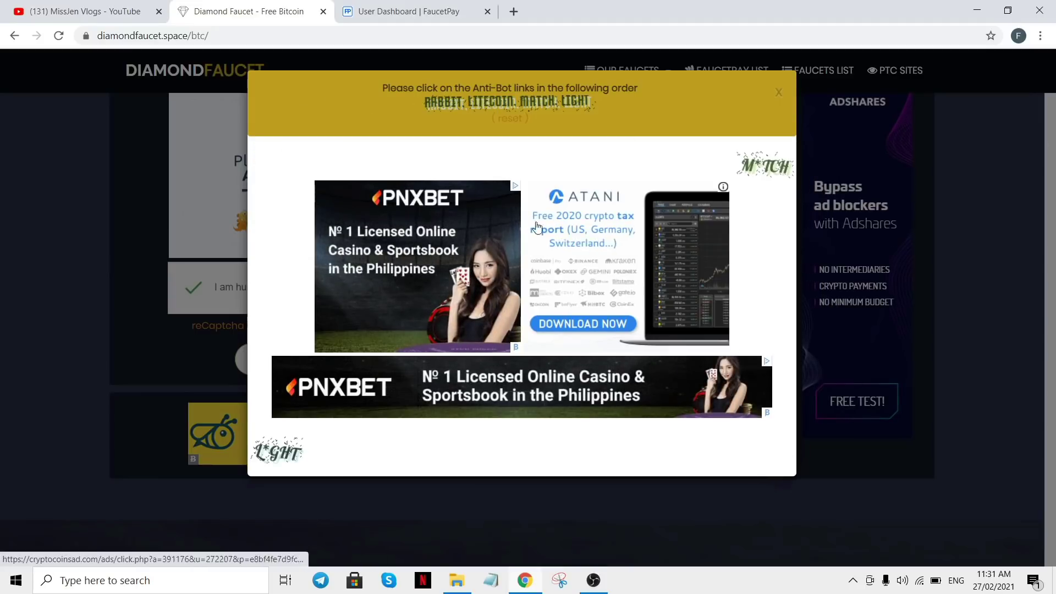
pyautogui.click(743, 168)
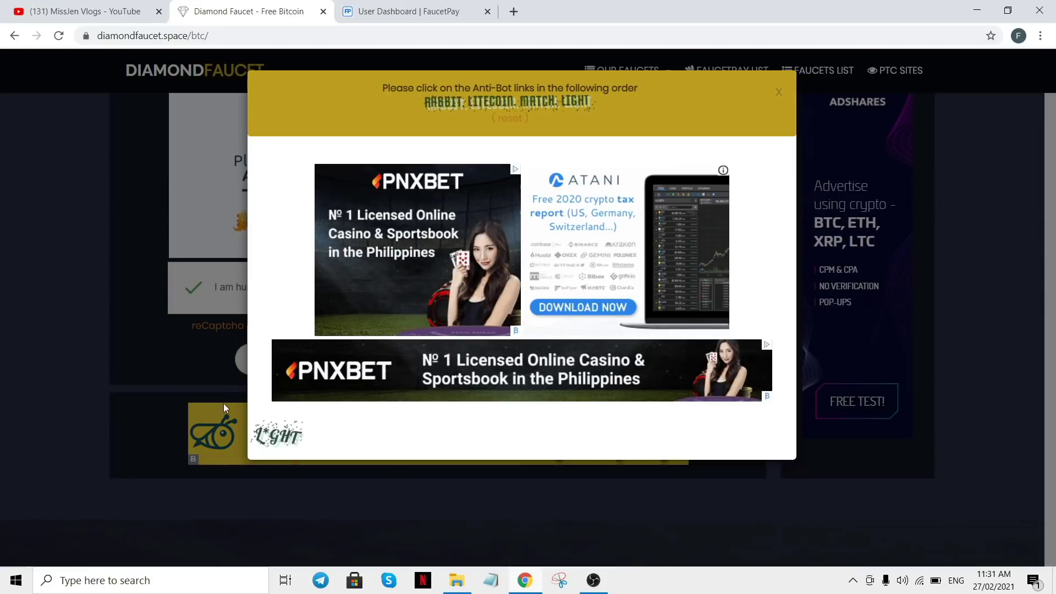
pyautogui.click(277, 435)
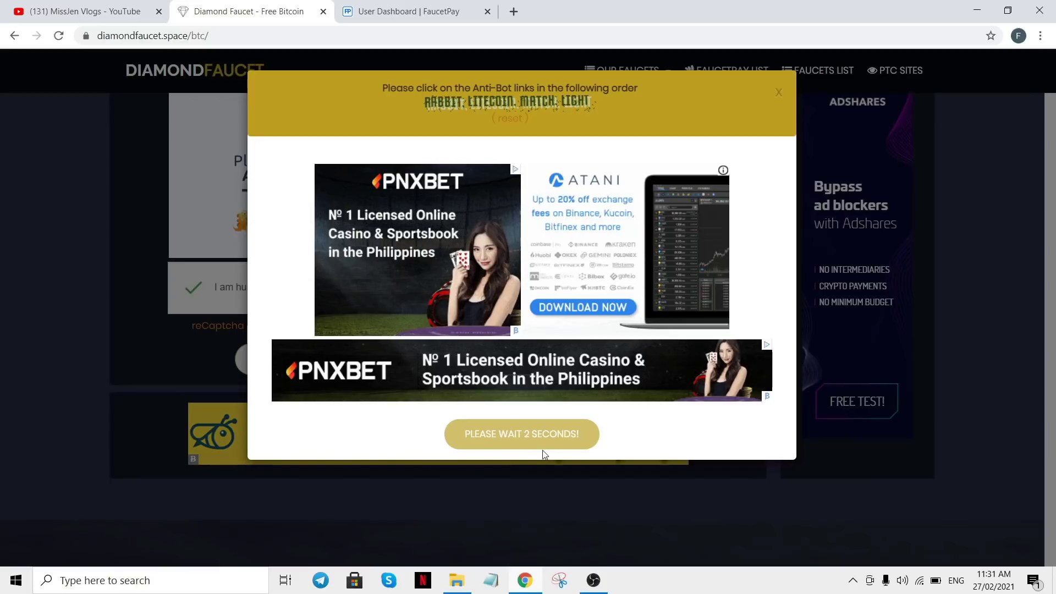
pyautogui.click(527, 443)
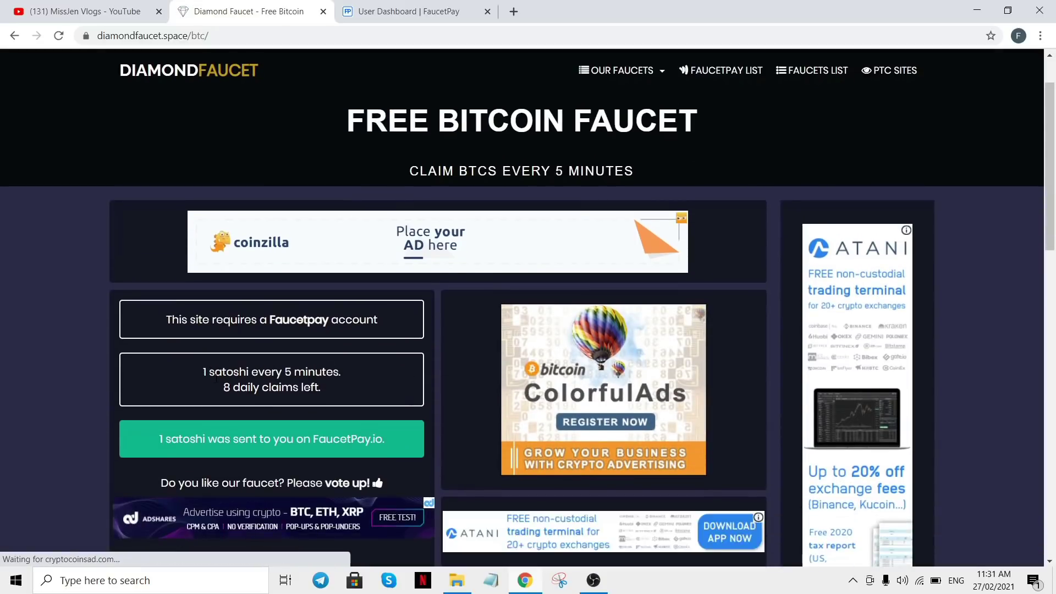
pyautogui.scroll(-1, 216, 378)
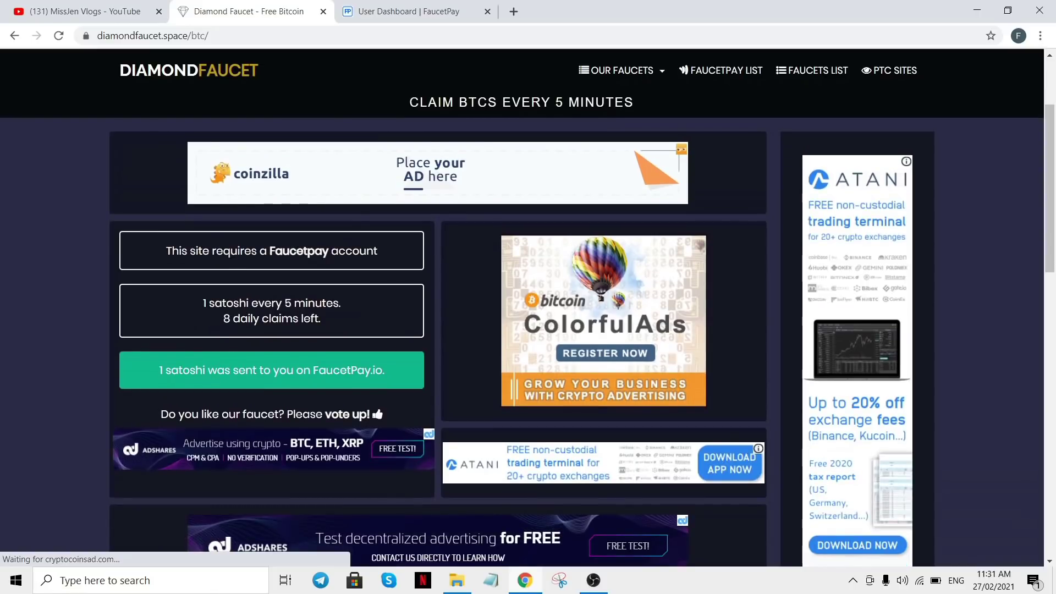
# - Switch to FaucetPay, open the dashboard overview and check the amount and date of the newest Diamond Faucet payment
pyautogui.click(432, 11)
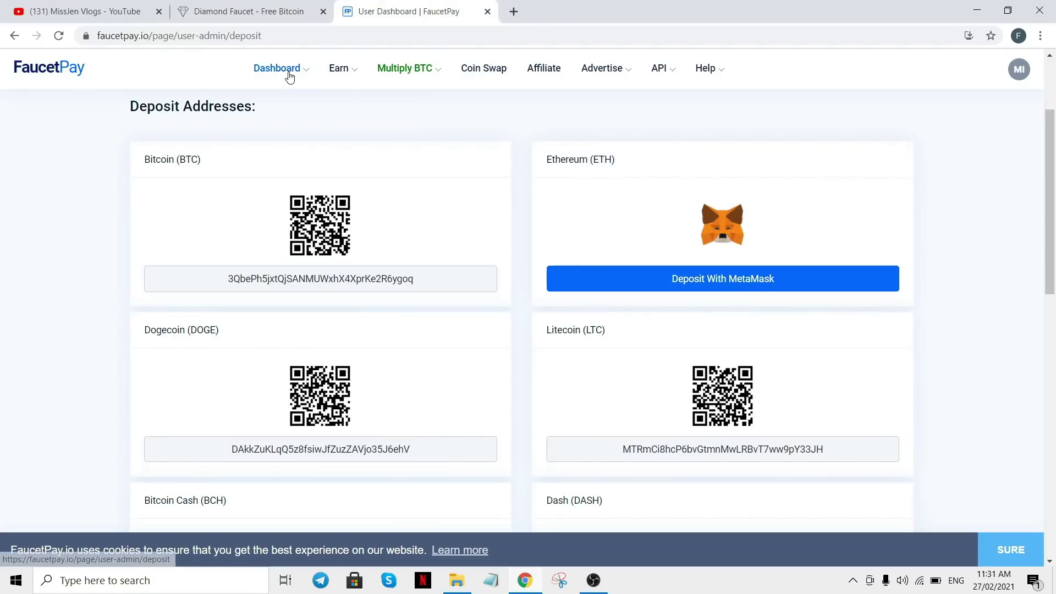
pyautogui.moveTo(287, 83)
pyautogui.click(296, 104)
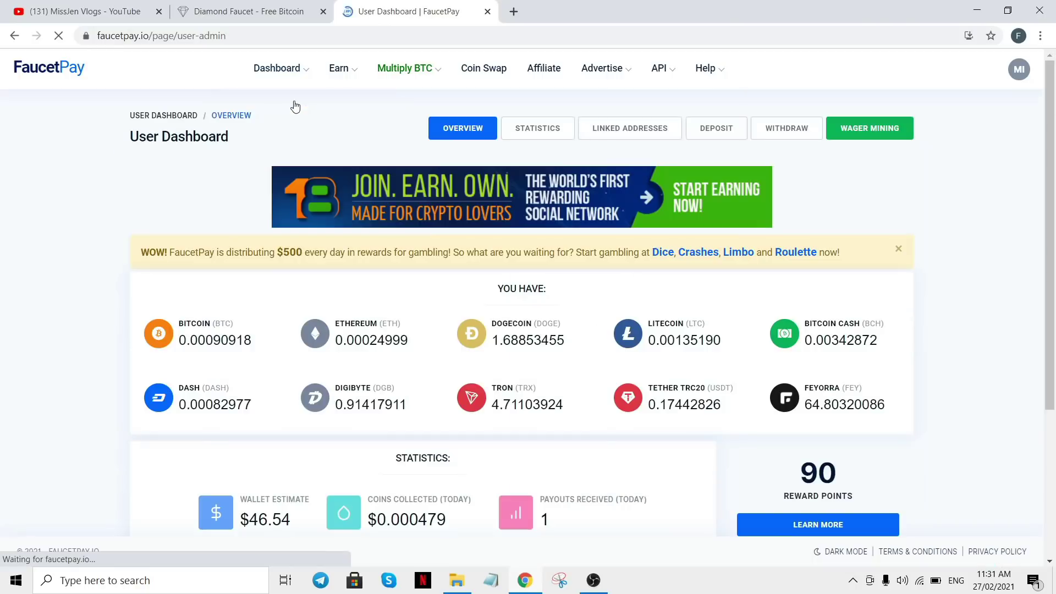
pyautogui.scroll(-4, 462, 191)
pyautogui.scroll(-4, 462, 191)
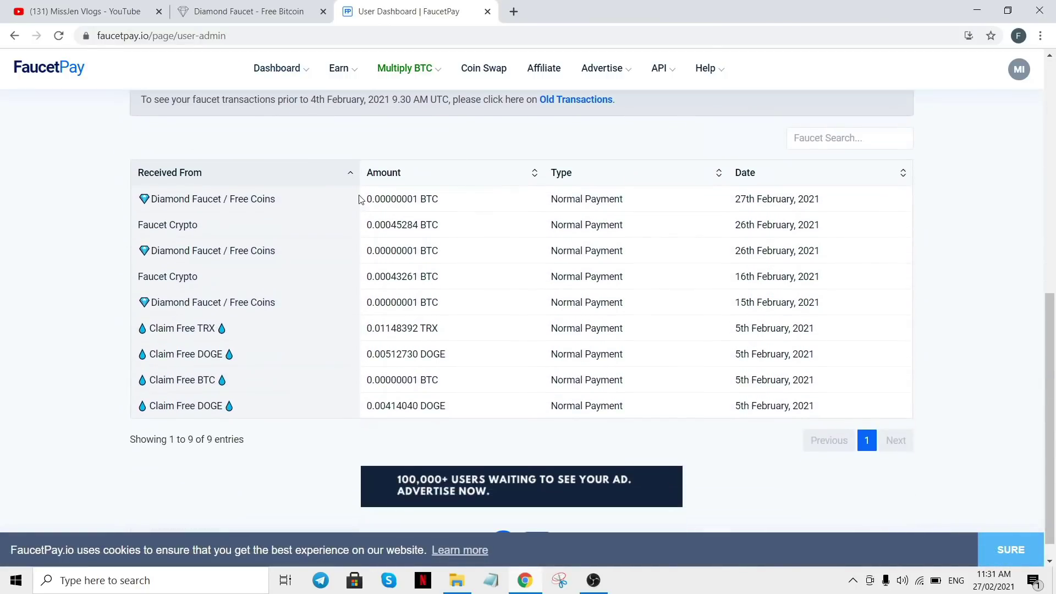
pyautogui.moveTo(372, 199); pyautogui.dragTo(543, 218)
pyautogui.moveTo(733, 199); pyautogui.dragTo(841, 202)
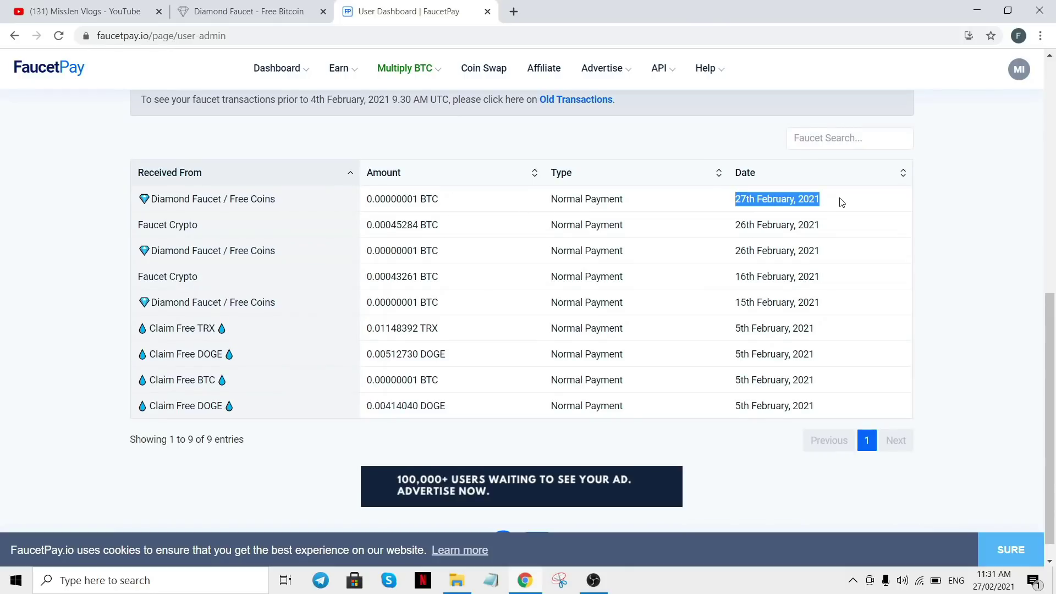
pyautogui.click(984, 227)
pyautogui.scroll(3, 963, 227)
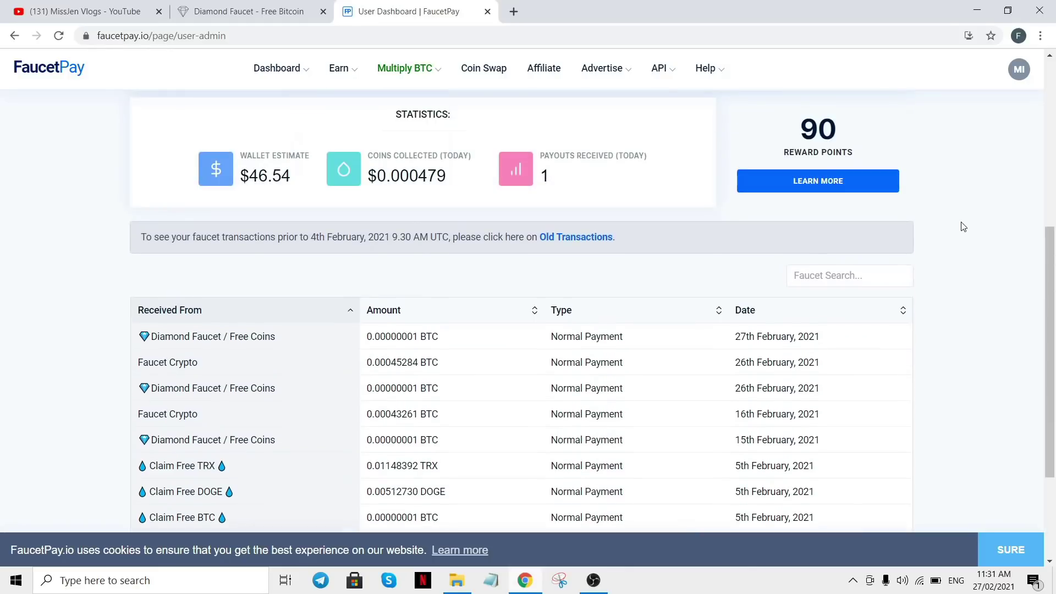
pyautogui.scroll(5, 724, 241)
# - Return to Diamond Faucet and open its Free Litecoin faucet
pyautogui.hotkey('ctrl', 'shift', 'Tab')
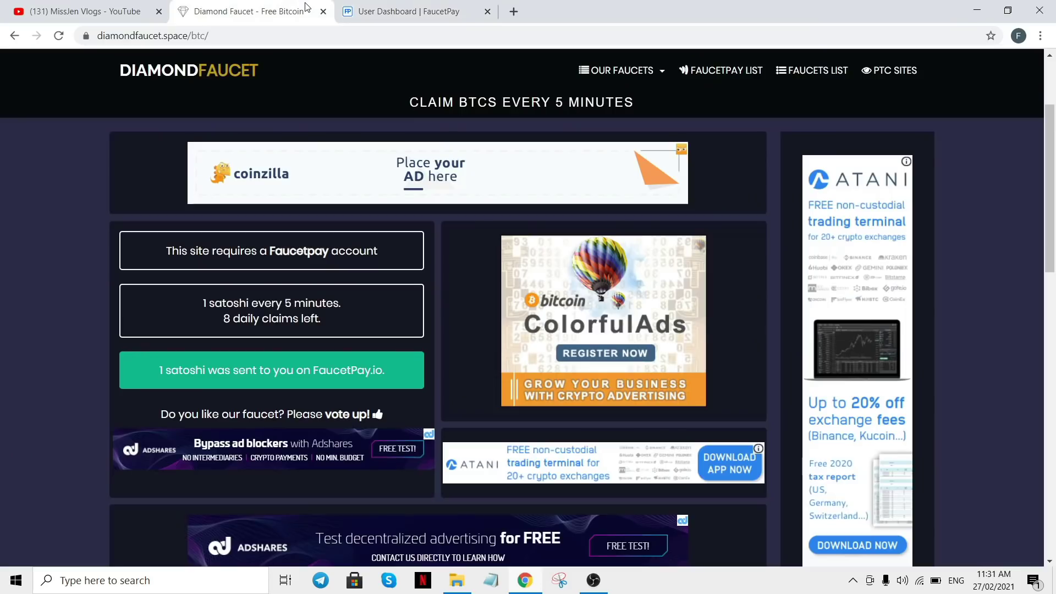
pyautogui.scroll(-1, 575, 216)
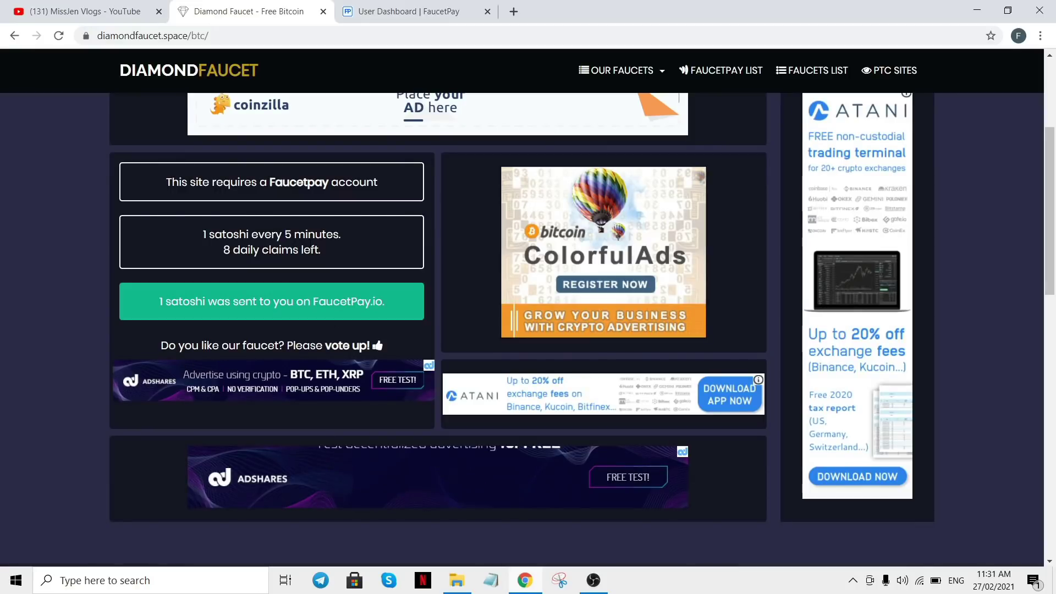
pyautogui.scroll(4, 324, 249)
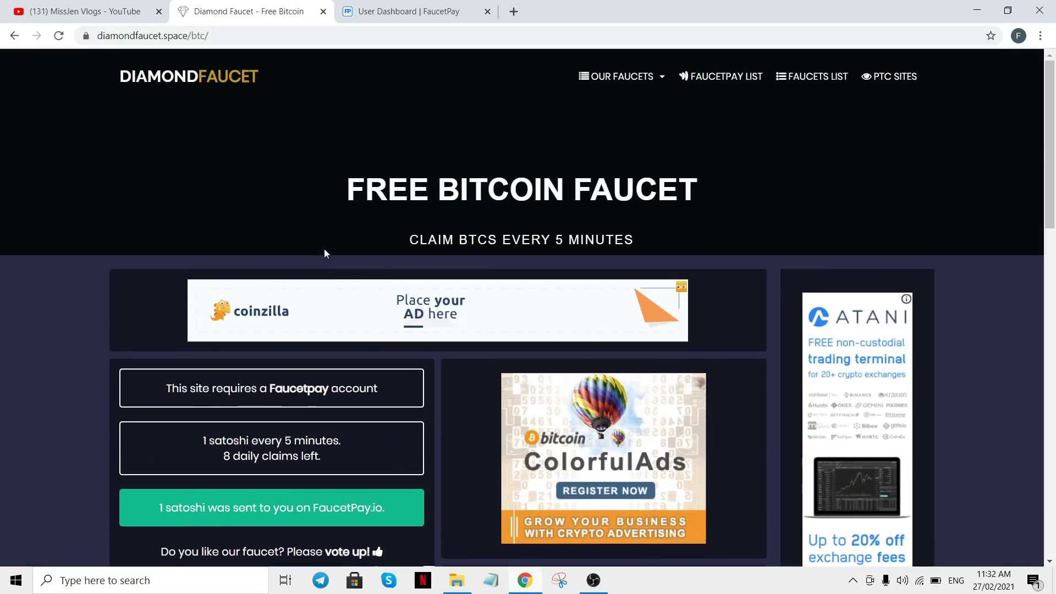
pyautogui.click(652, 82)
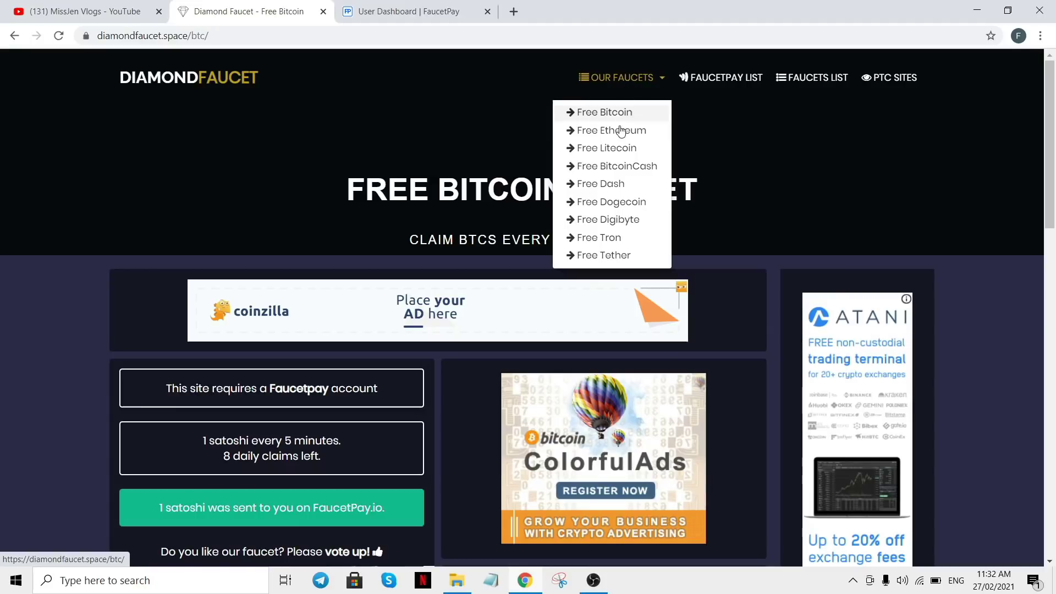
pyautogui.click(617, 149)
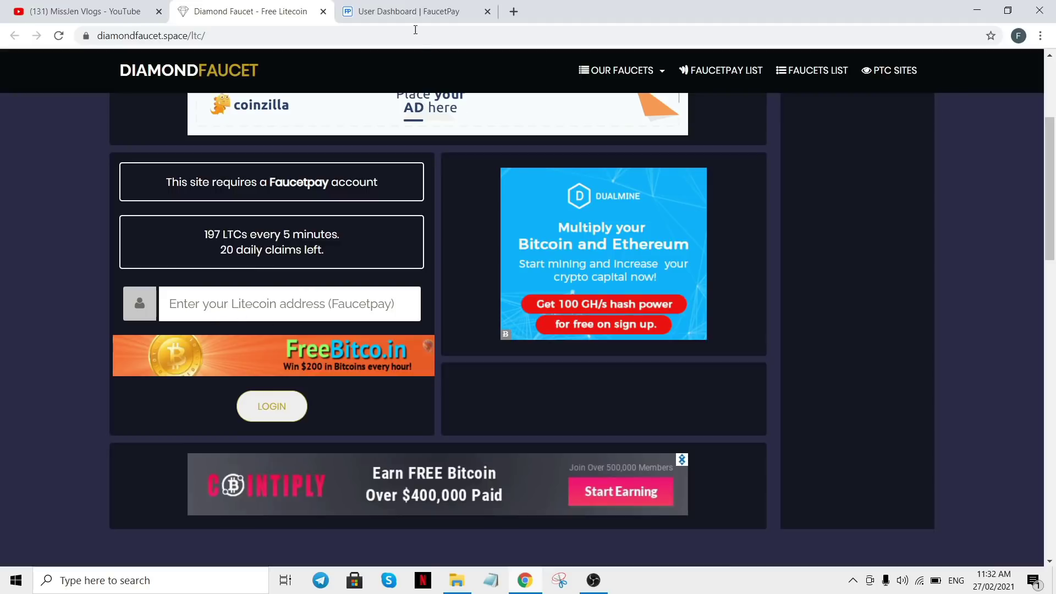
# - Open the deposit addresses in FaucetPay and copy the Litecoin (LTC) address
pyautogui.click(409, 11)
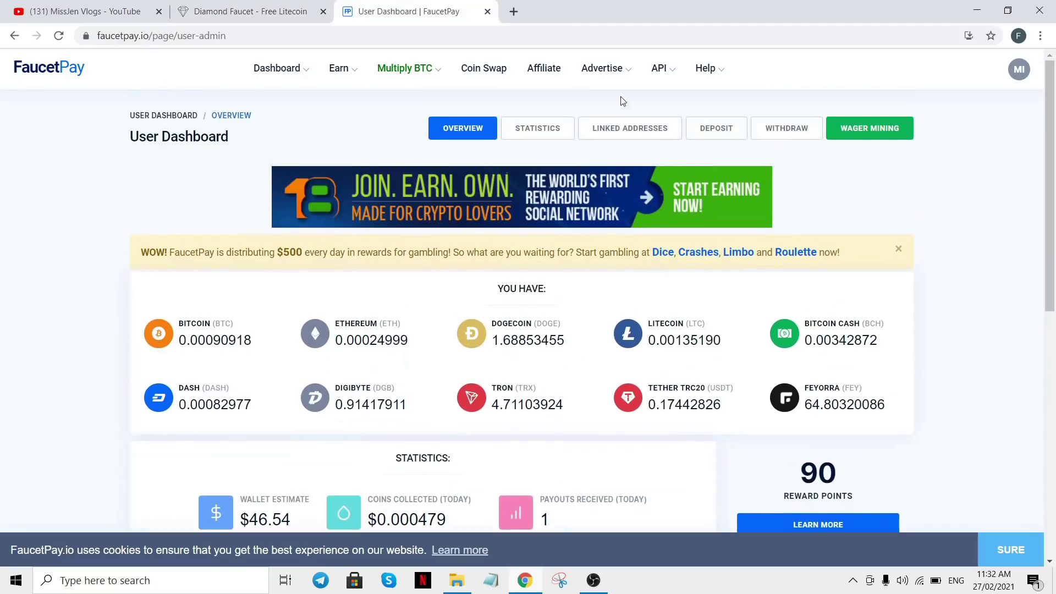
pyautogui.click(736, 129)
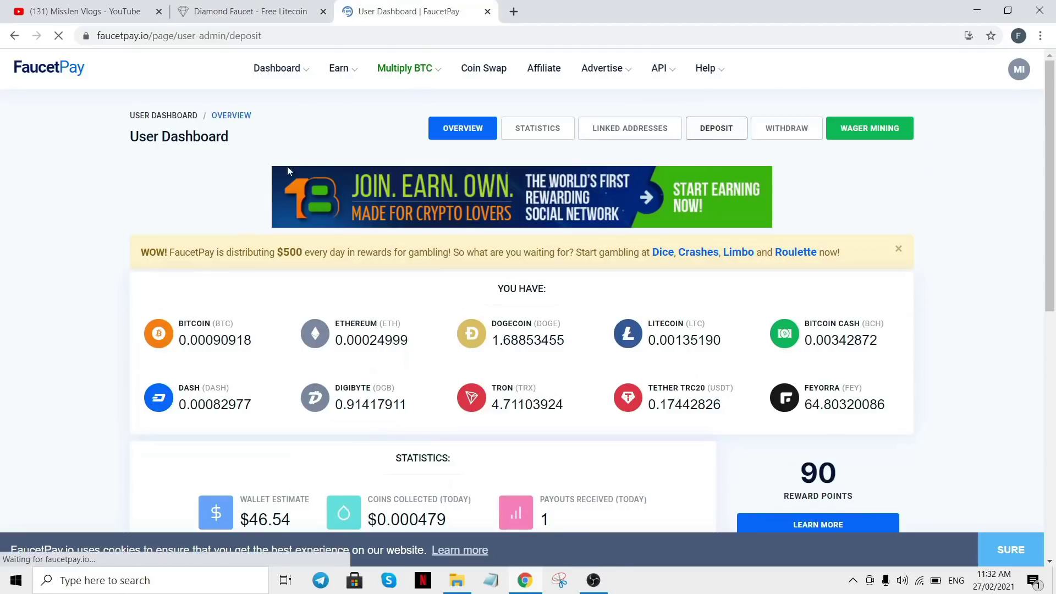
pyautogui.scroll(-13, 366, 270)
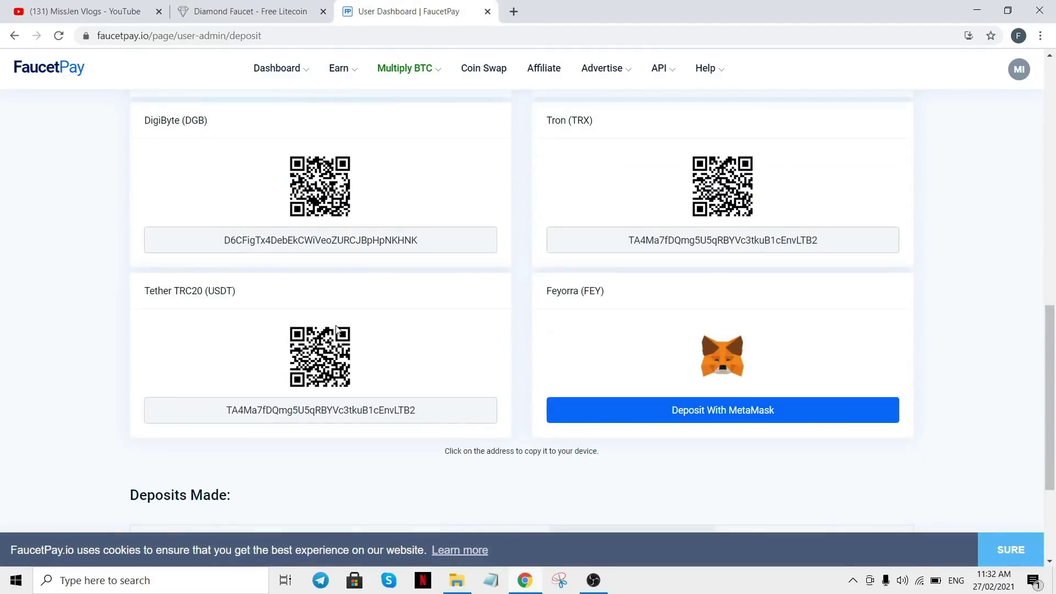
pyautogui.scroll(-3, 441, 332)
pyautogui.scroll(10, 662, 313)
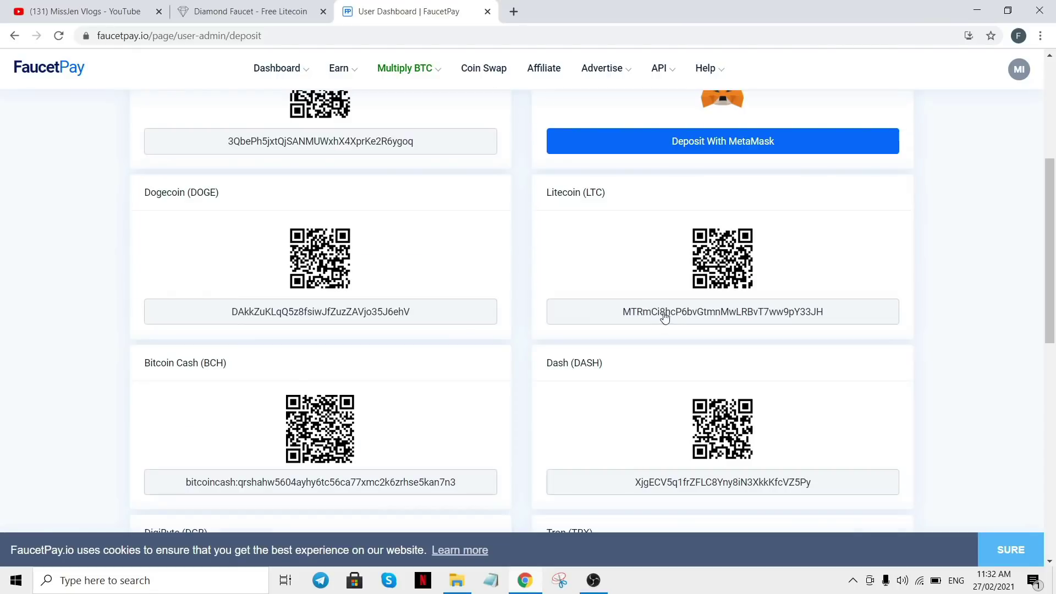
pyautogui.click(665, 312)
# - Paste the copied Litecoin address into the Diamond Faucet Litecoin page and log in
pyautogui.click(242, 11)
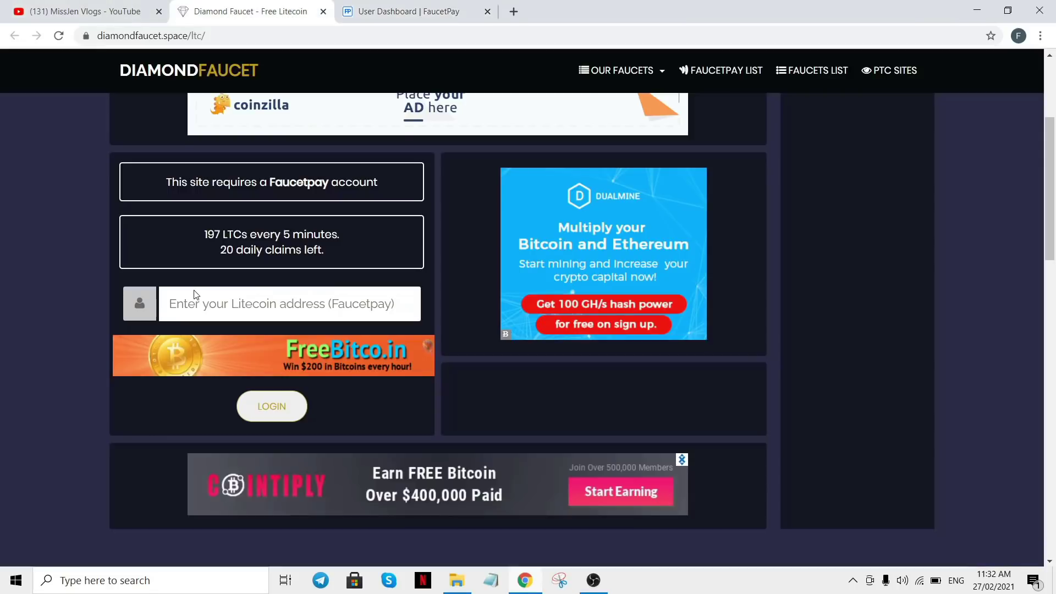
pyautogui.click(197, 307)
pyautogui.rightClick(197, 307)
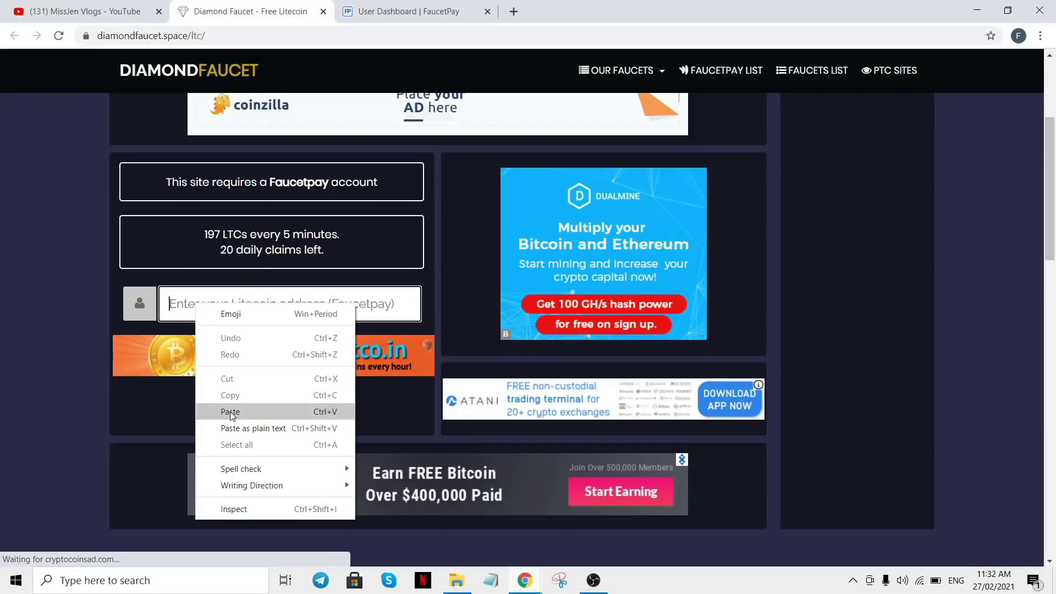
pyautogui.click(226, 410)
pyautogui.press('Return')
# - Complete the human check and claim the Litecoin reward, selecting the anti-bot links in the order January, Address, August, Clown
pyautogui.click(271, 297)
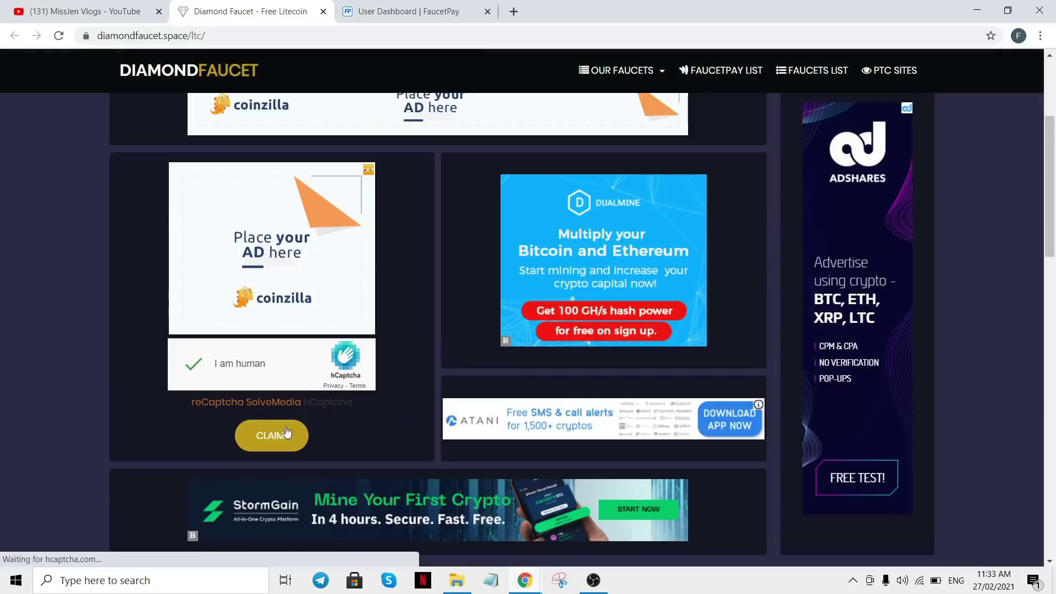
pyautogui.click(298, 438)
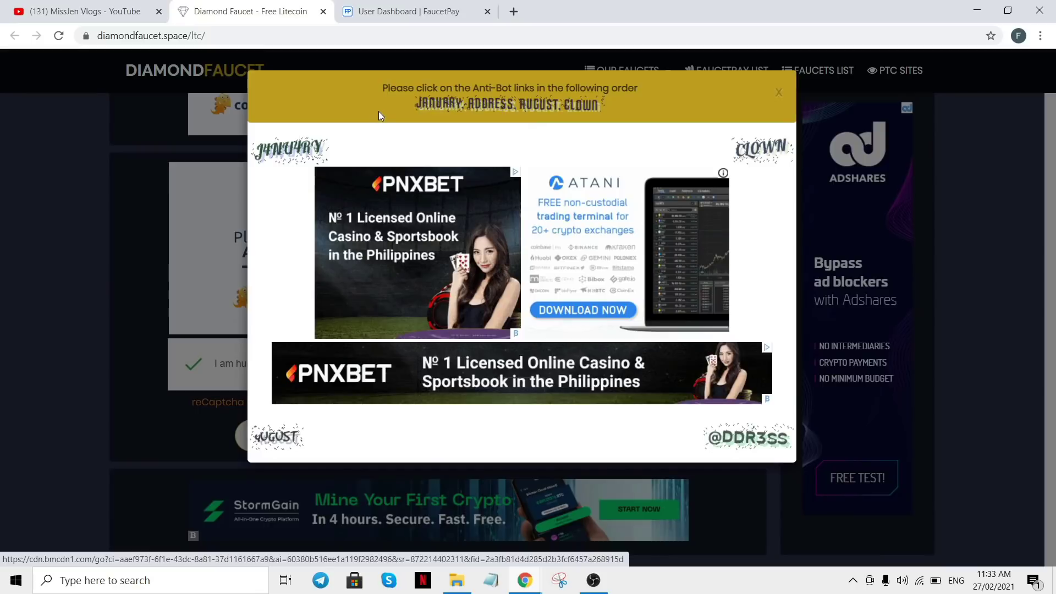
pyautogui.click(292, 153)
pyautogui.click(748, 437)
pyautogui.click(276, 437)
pyautogui.click(762, 147)
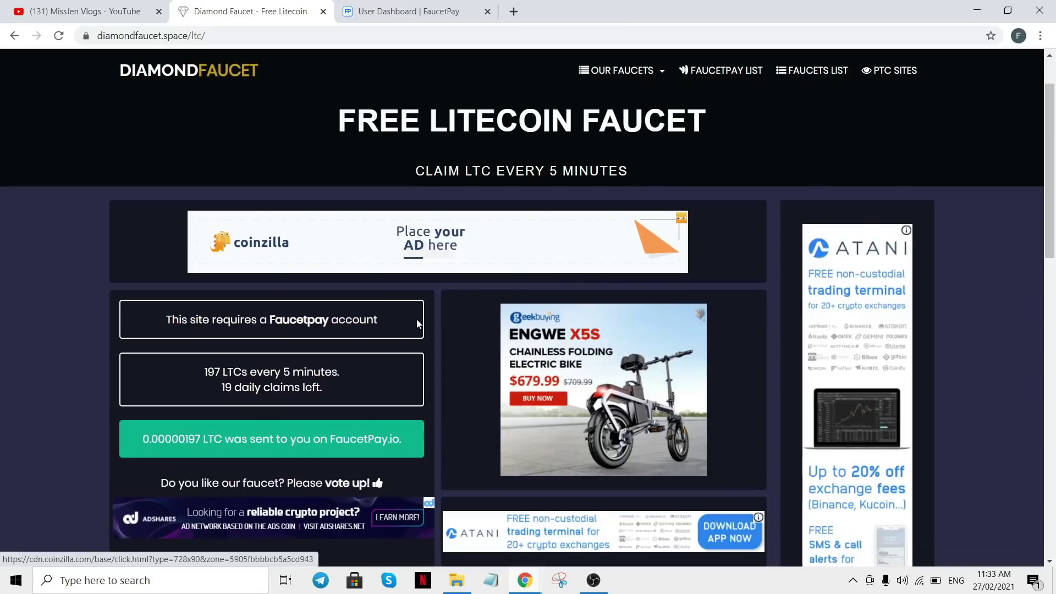
pyautogui.scroll(-1, 413, 318)
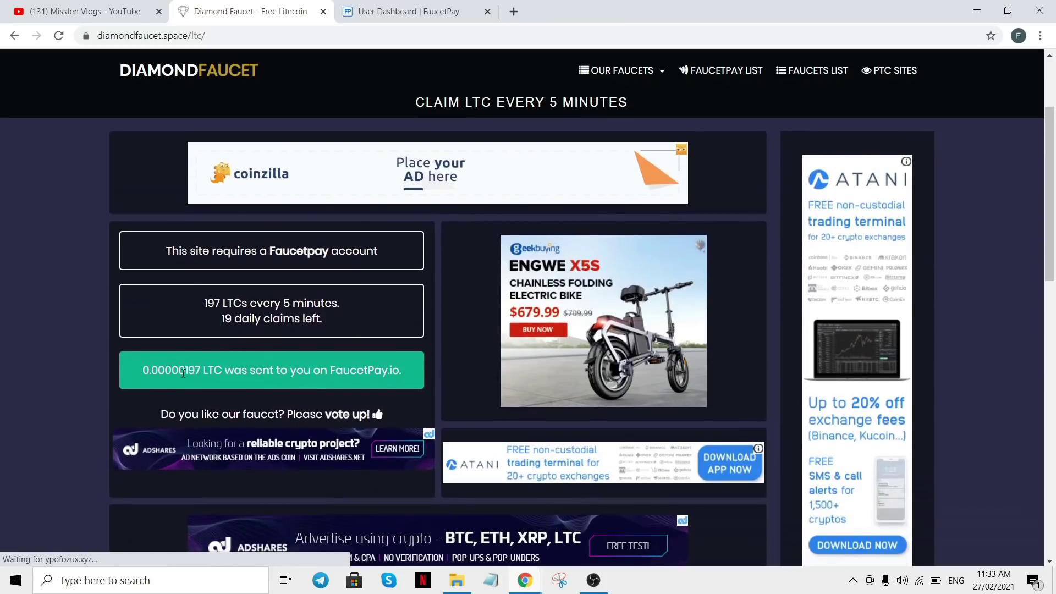
pyautogui.scroll(-1, 461, 337)
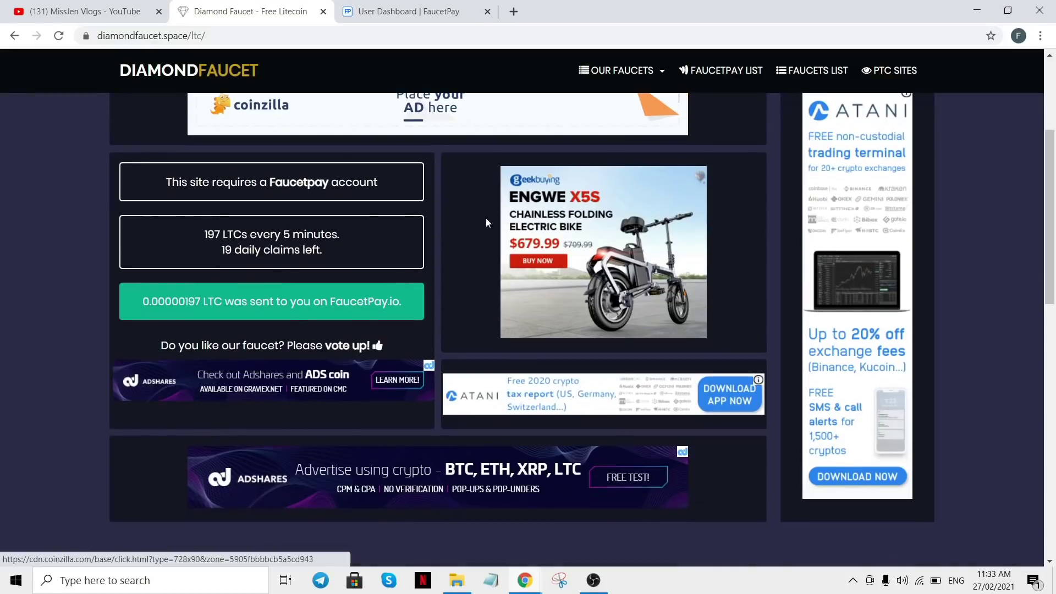
# - Switch to FaucetPay, open the dashboard overview and review the amounts of the latest Diamond Faucet payments
pyautogui.click(397, 6)
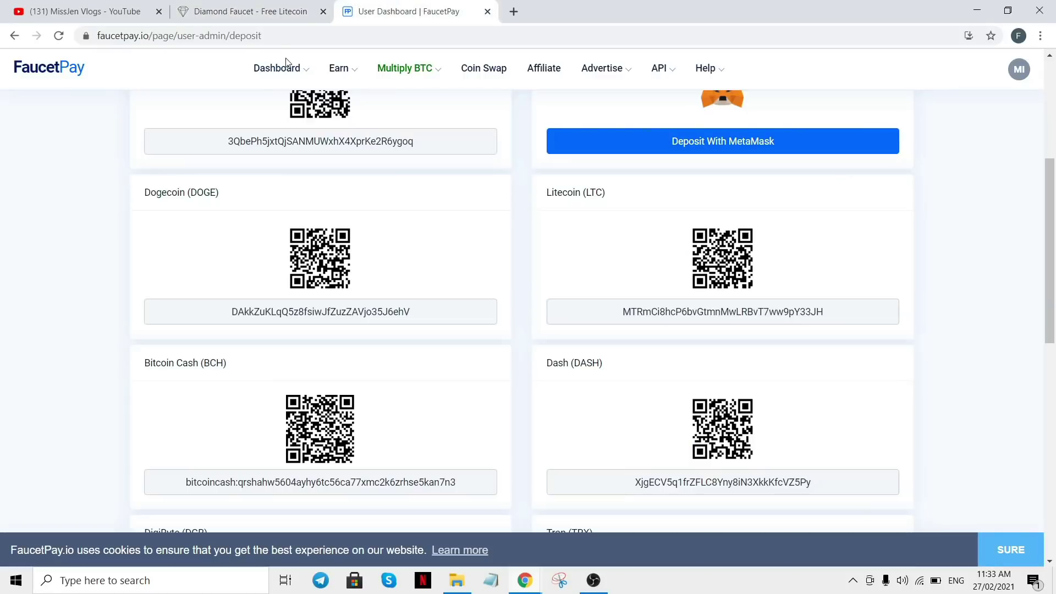
pyautogui.moveTo(287, 66)
pyautogui.click(298, 104)
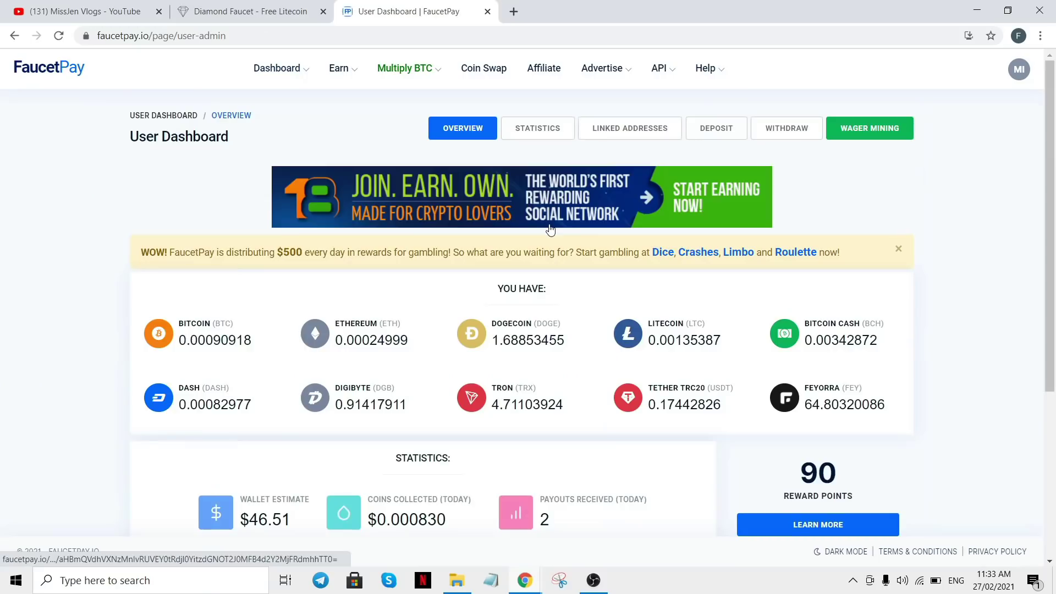
pyautogui.scroll(-10, 402, 147)
pyautogui.moveTo(402, 149); pyautogui.dragTo(463, 157)
pyautogui.click(463, 157)
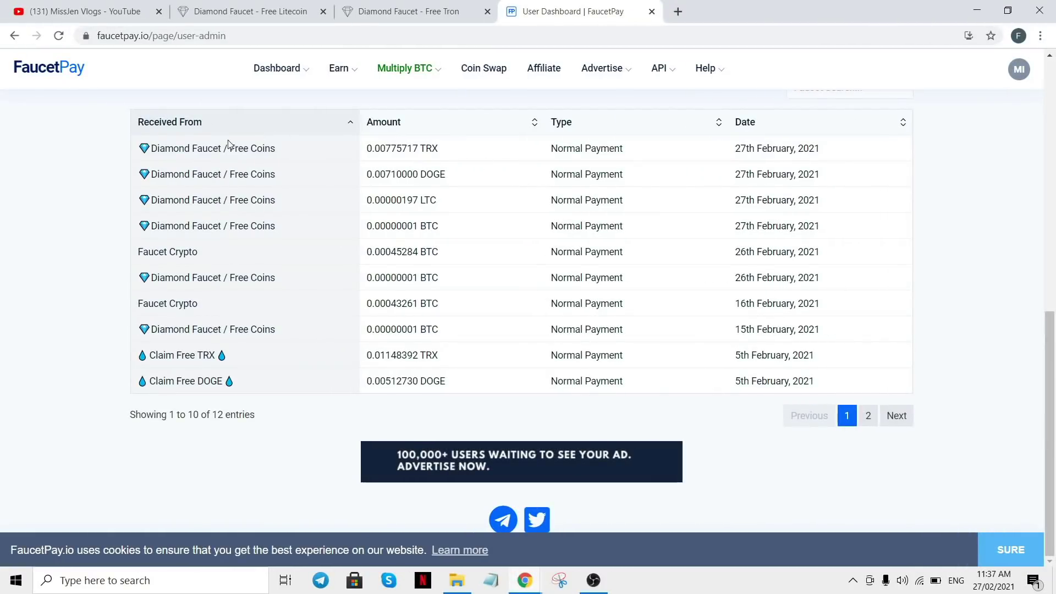
pyautogui.moveTo(425, 150); pyautogui.dragTo(444, 230)
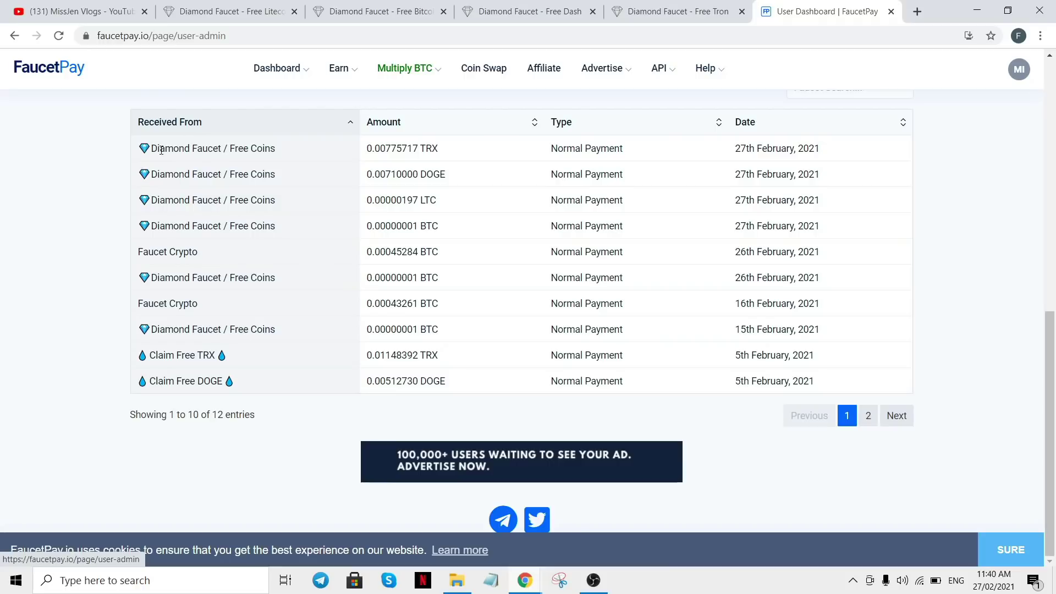
# - Review the latest Diamond Faucet entries in the payments list, then view the Coins.ph wallet homepage and return to FaucetPay
pyautogui.moveTo(160, 149); pyautogui.dragTo(259, 149)
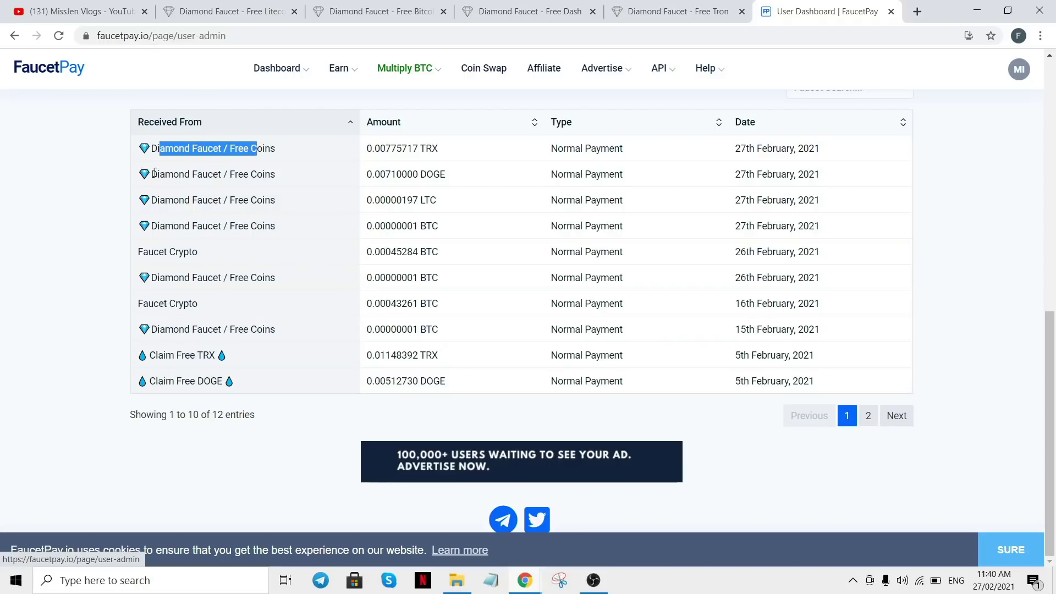
pyautogui.moveTo(155, 174); pyautogui.dragTo(290, 179)
pyautogui.click(382, 170)
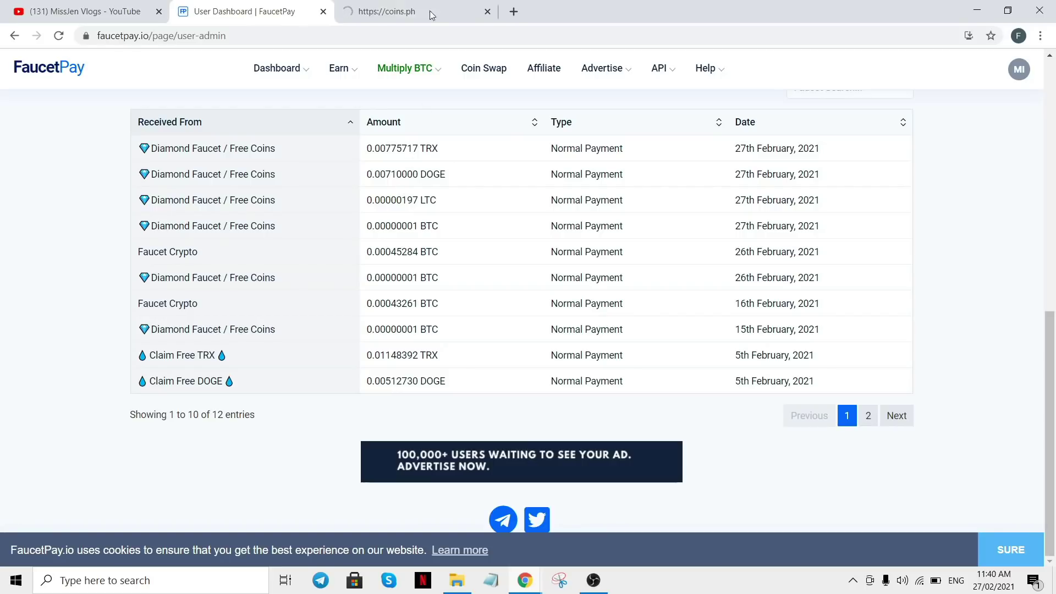
pyautogui.click(409, 8)
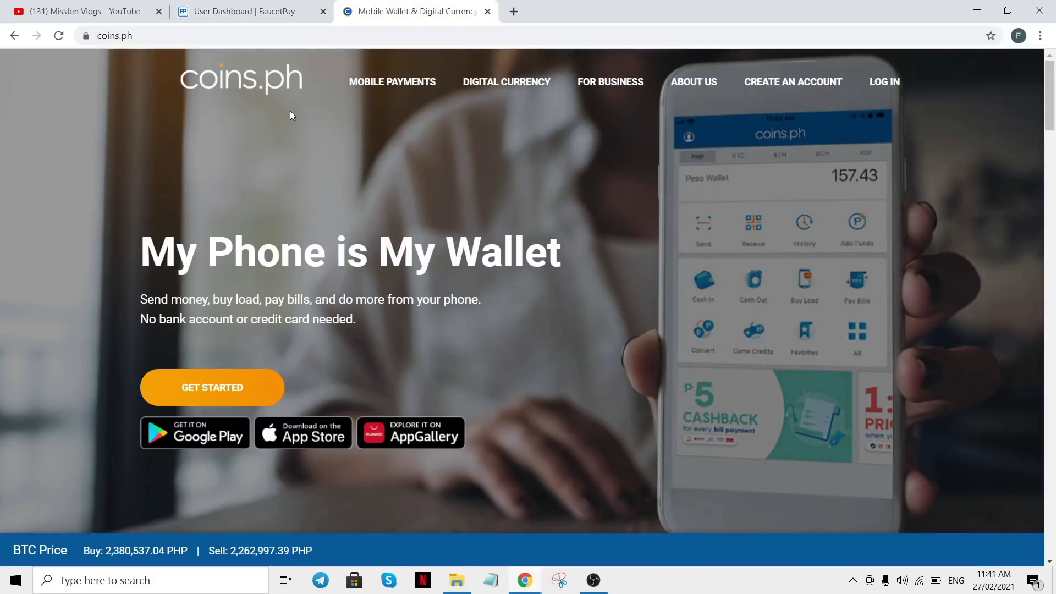
pyautogui.click(262, 10)
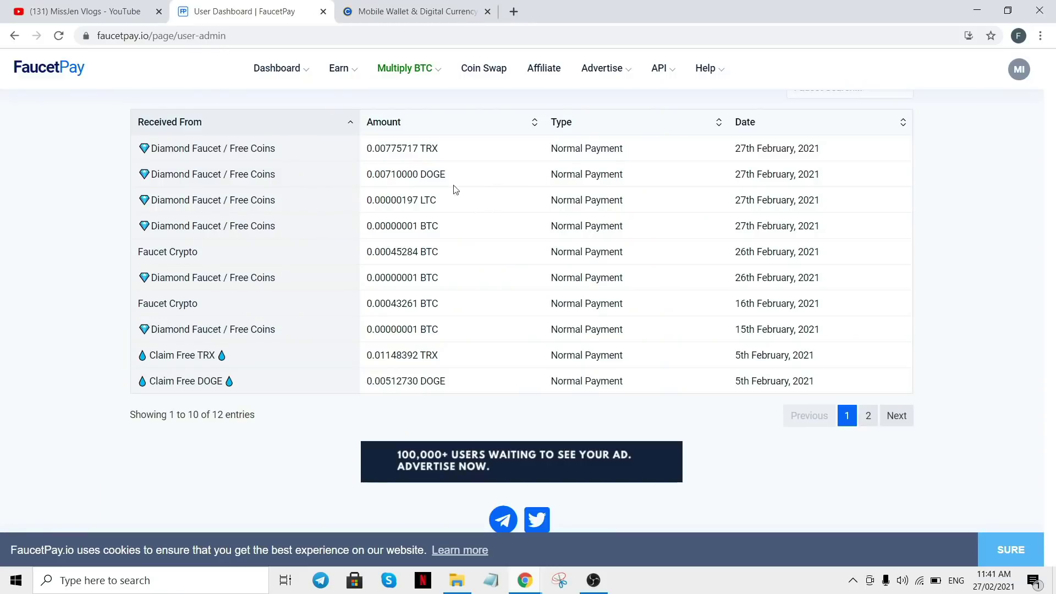
# - Open FaucetPay's Coin Swap page and set the conversion from Dogecoin (DOGE) to Bitcoin (BTC)
pyautogui.click(487, 70)
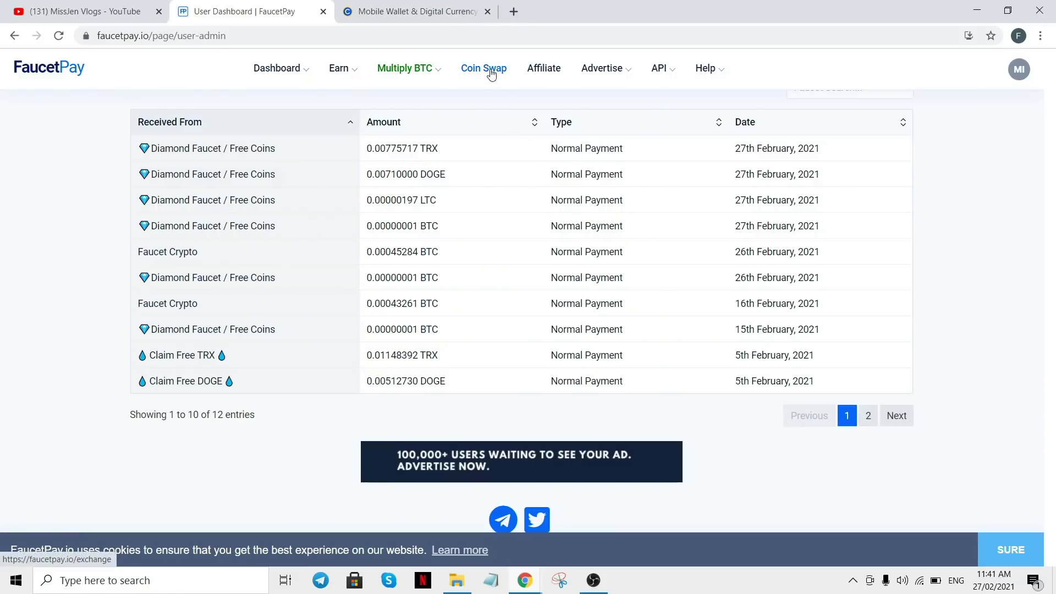
pyautogui.scroll(-3, 343, 165)
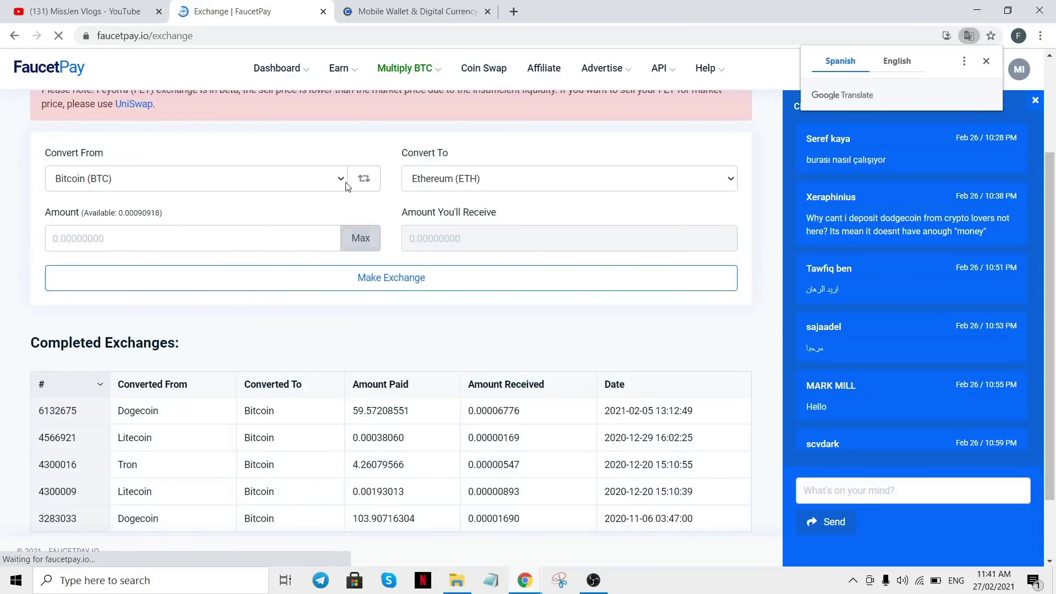
pyautogui.click(341, 182)
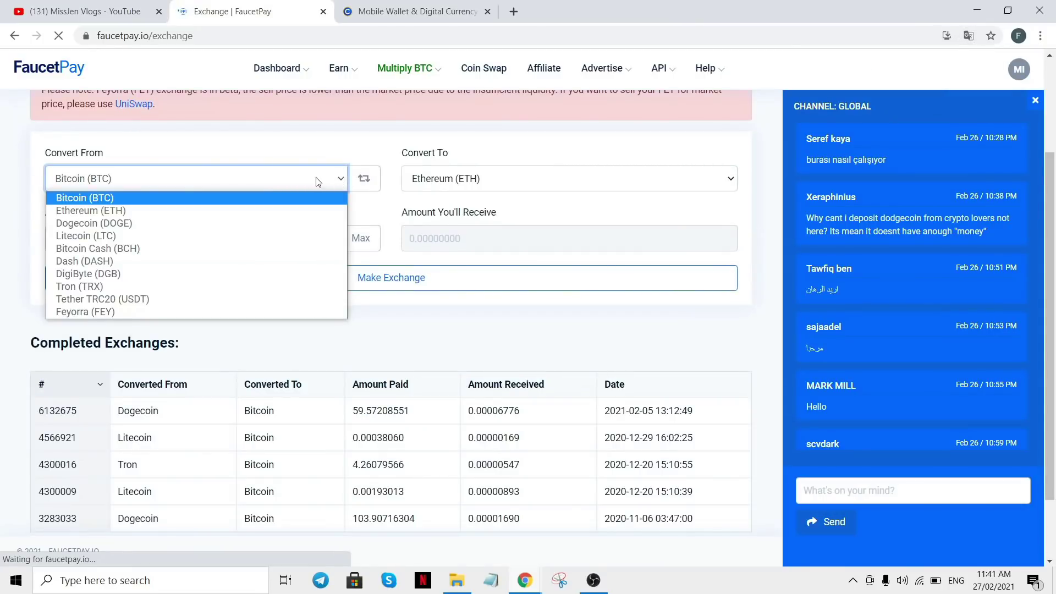
pyautogui.click(213, 220)
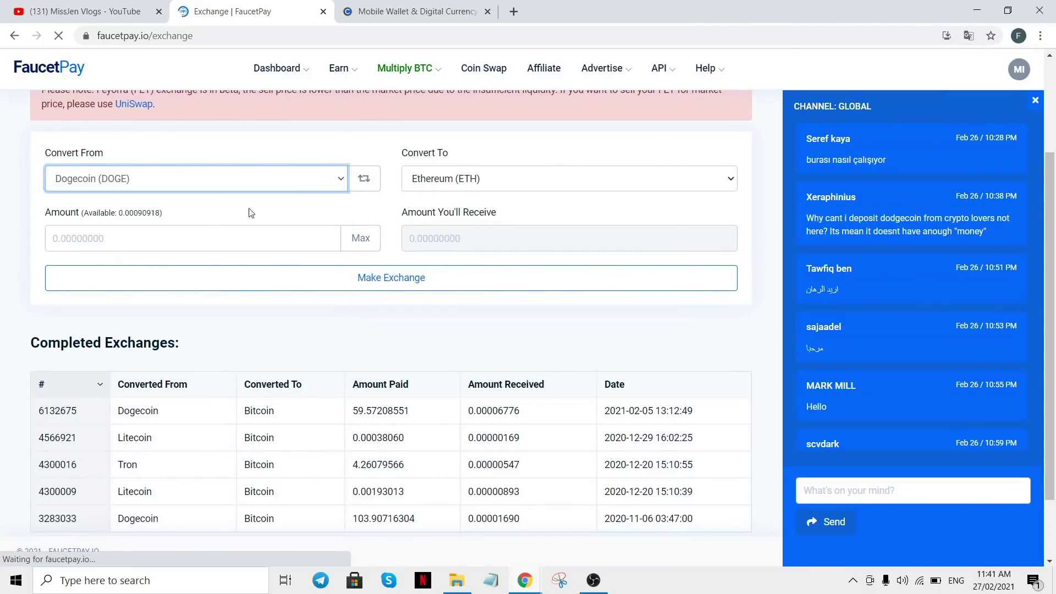
pyautogui.click(491, 176)
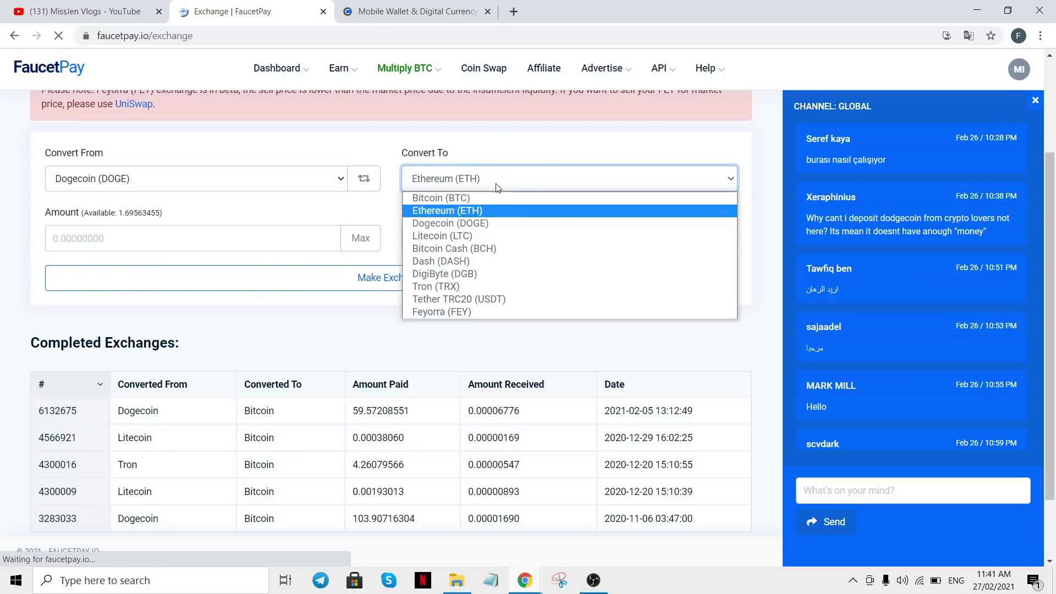
pyautogui.click(461, 200)
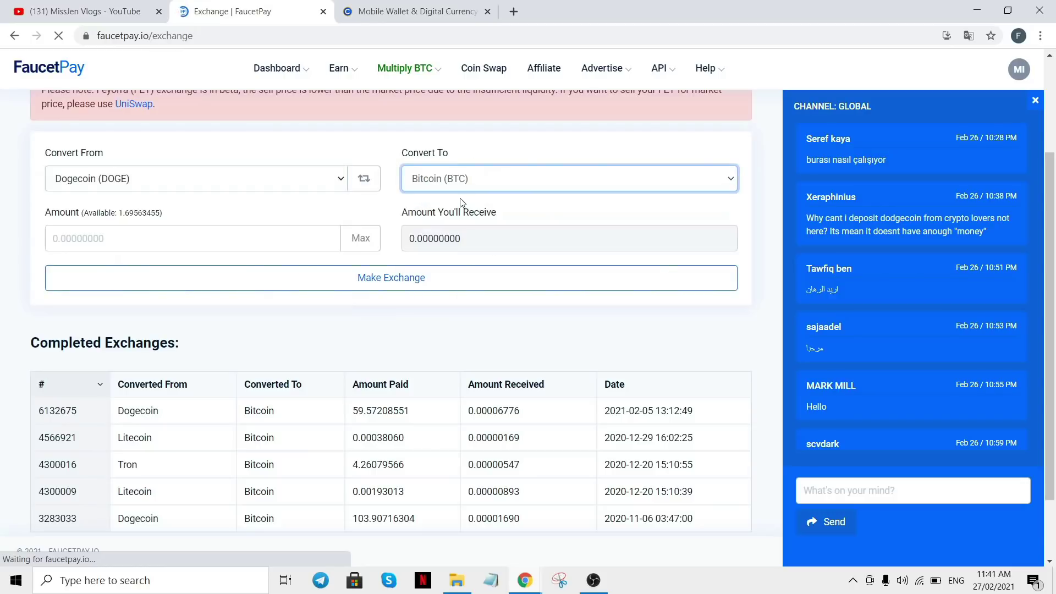
# - Set the exchange amount to the maximum, 1.69563455 DOGE, make the exchange to Bitcoin and check the completed exchanges list
pyautogui.click(362, 248)
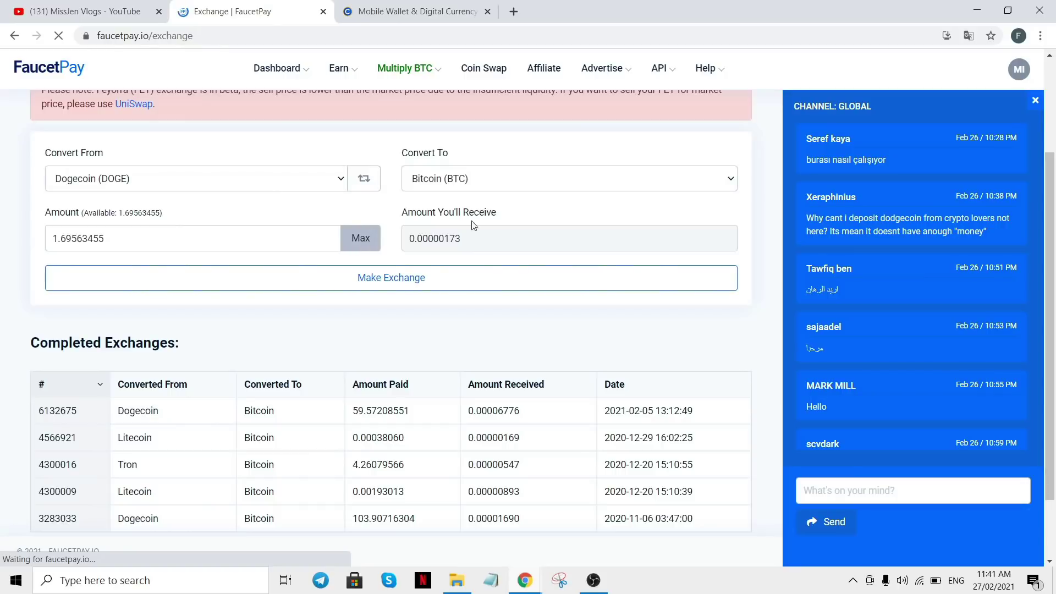
pyautogui.moveTo(444, 240); pyautogui.dragTo(471, 243)
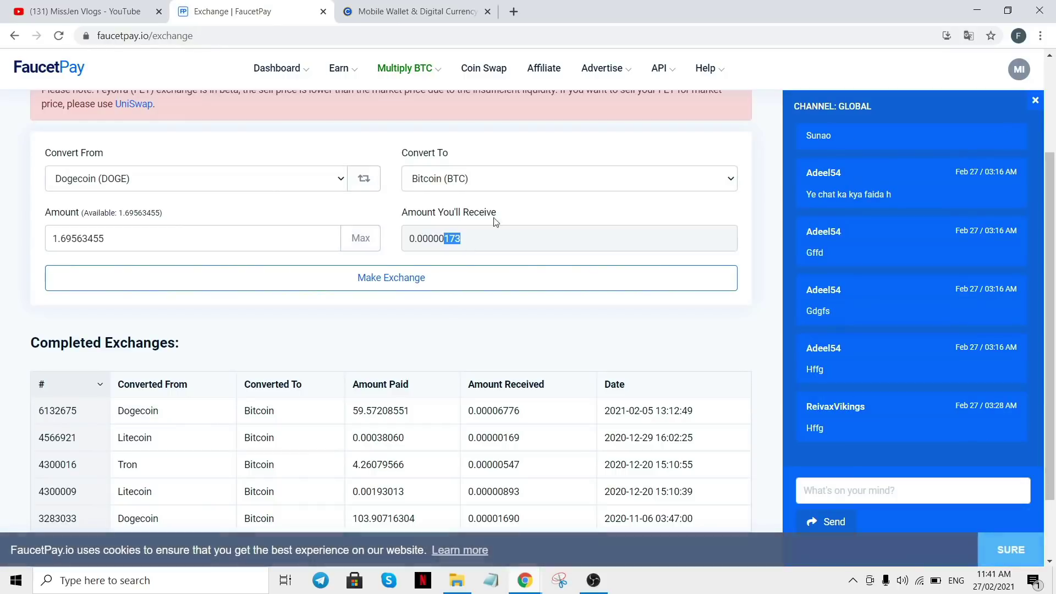
pyautogui.click(510, 214)
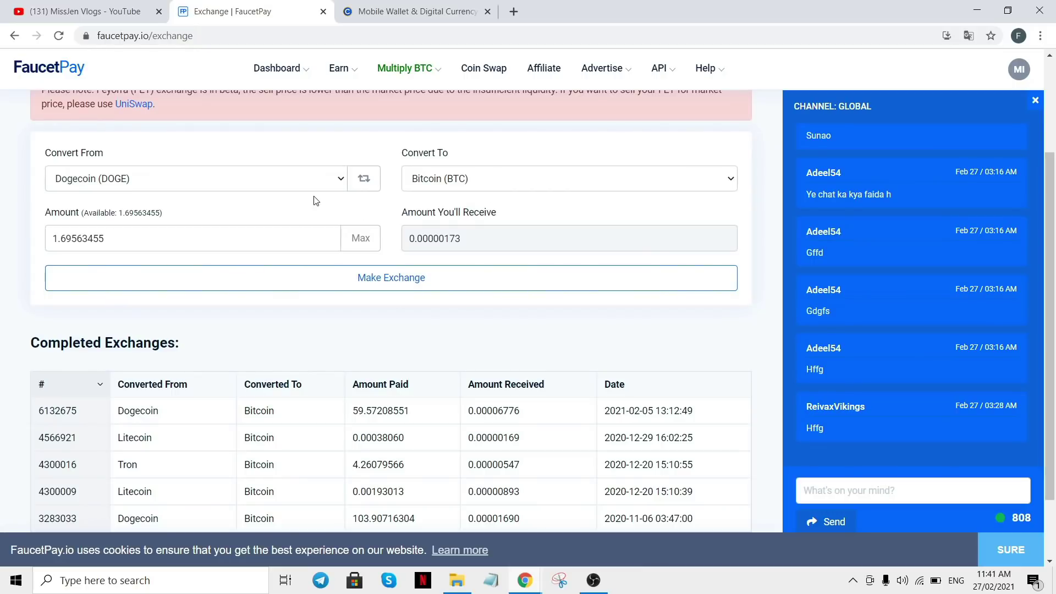
pyautogui.scroll(-1, 317, 200)
pyautogui.scroll(1, 316, 200)
pyautogui.scroll(-1, 364, 202)
pyautogui.click(192, 110)
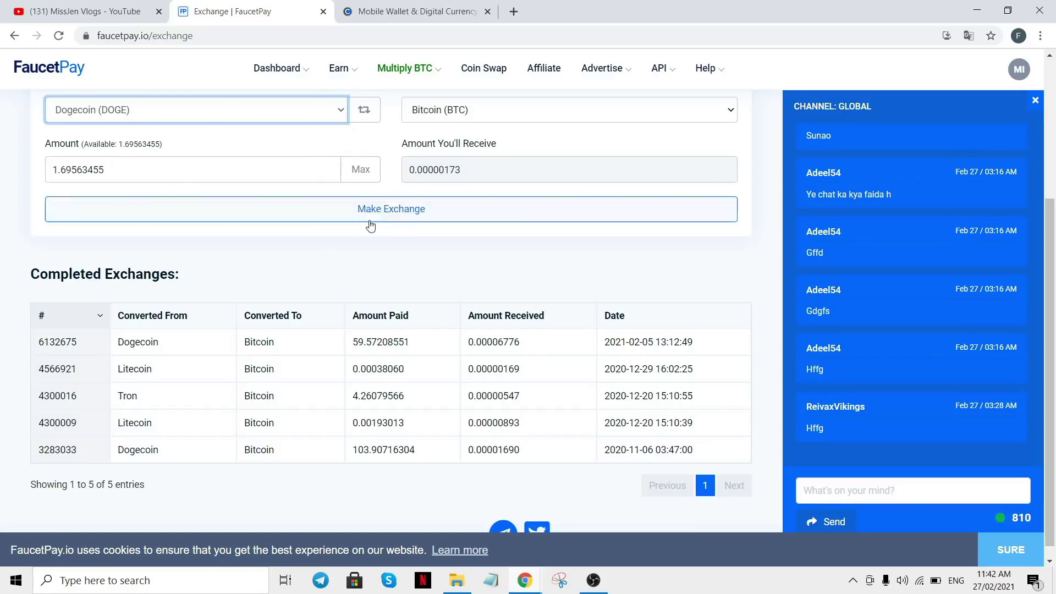
pyautogui.click(394, 213)
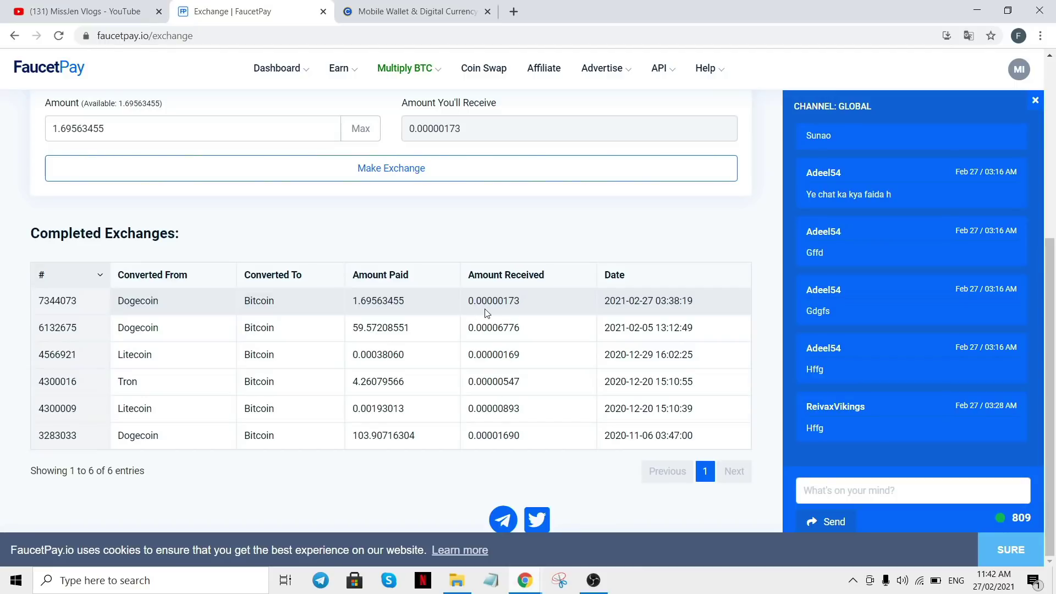
pyautogui.scroll(2, 487, 313)
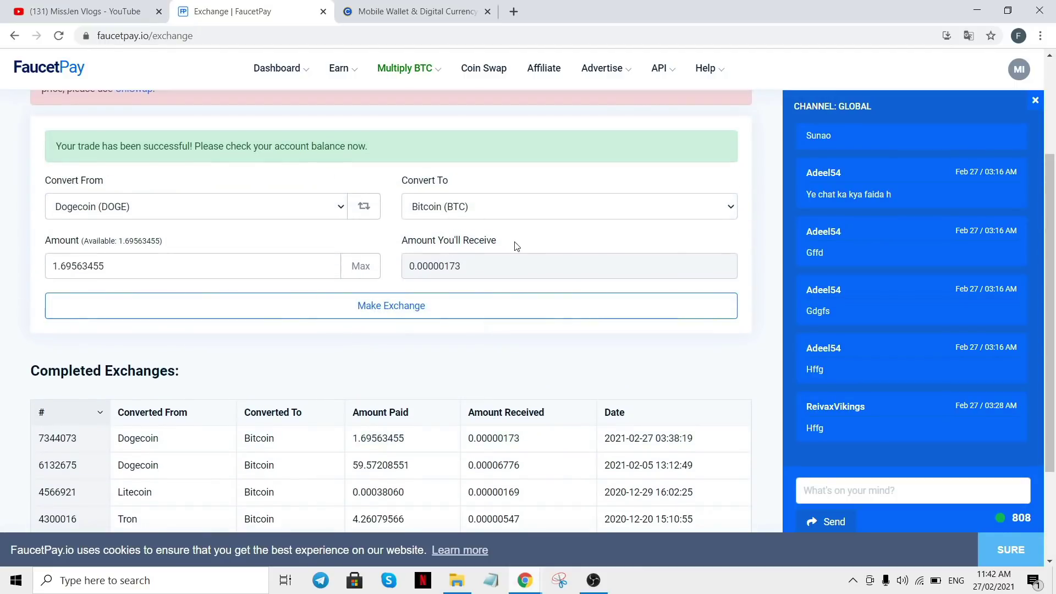
pyautogui.scroll(3, 505, 225)
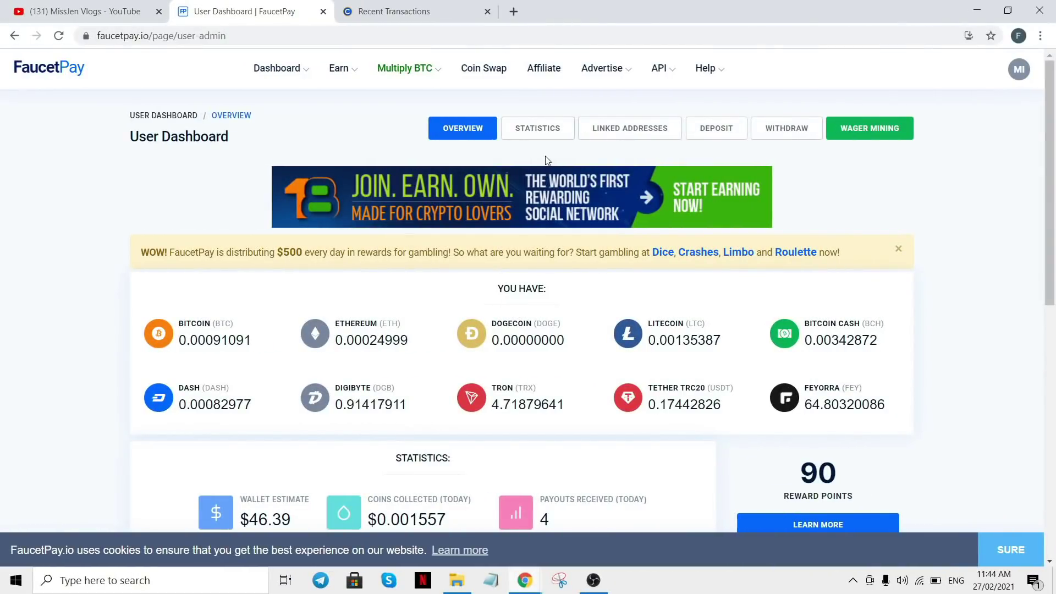
# - Open the linked addresses in FaucetPay, then switch to Coins.ph and copy the BTC wallet's receiving address
pyautogui.click(628, 133)
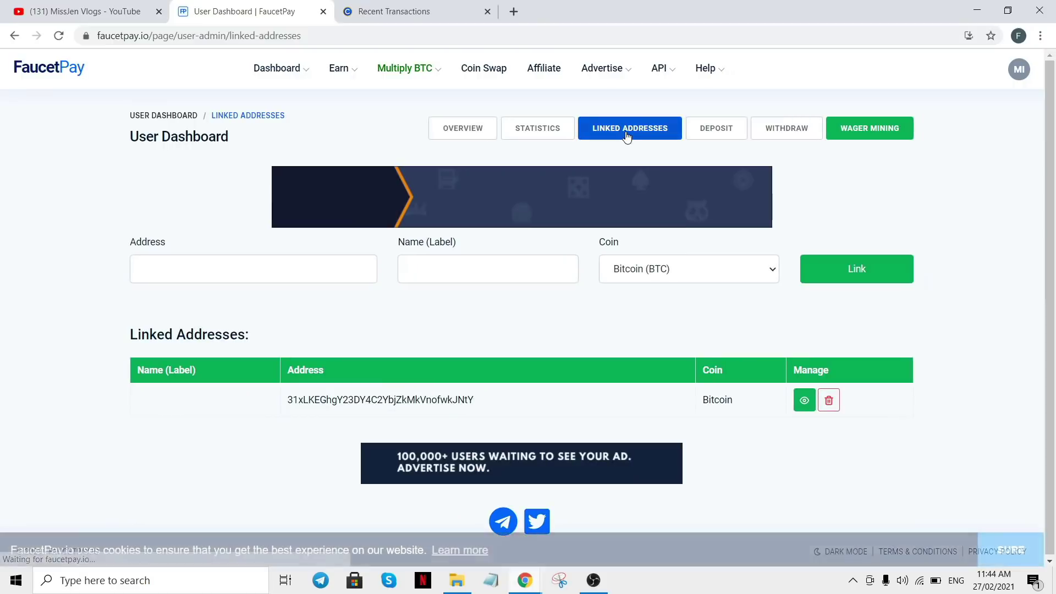
pyautogui.click(401, 11)
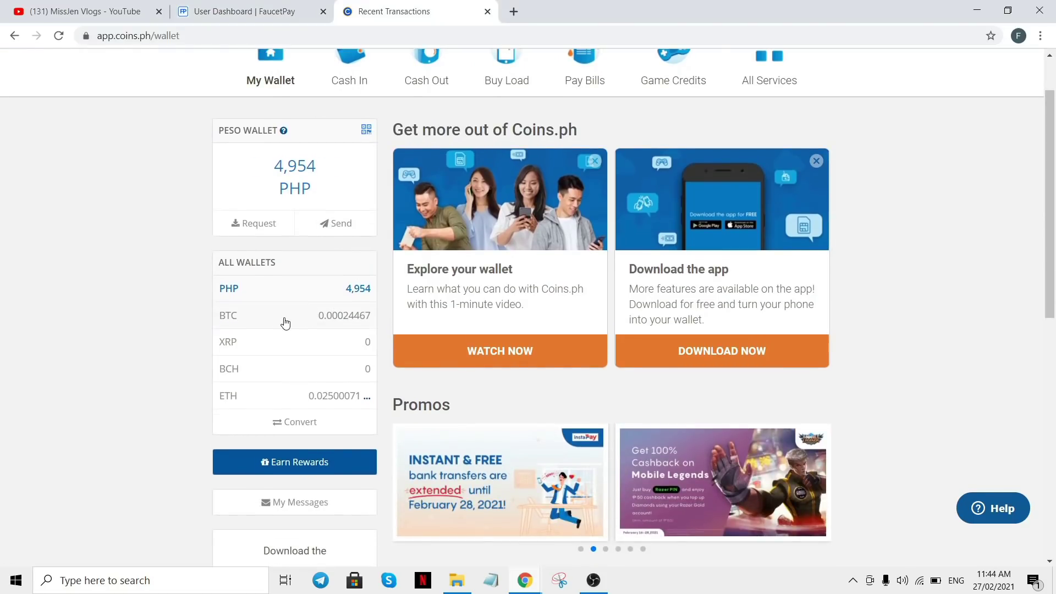
pyautogui.click(283, 321)
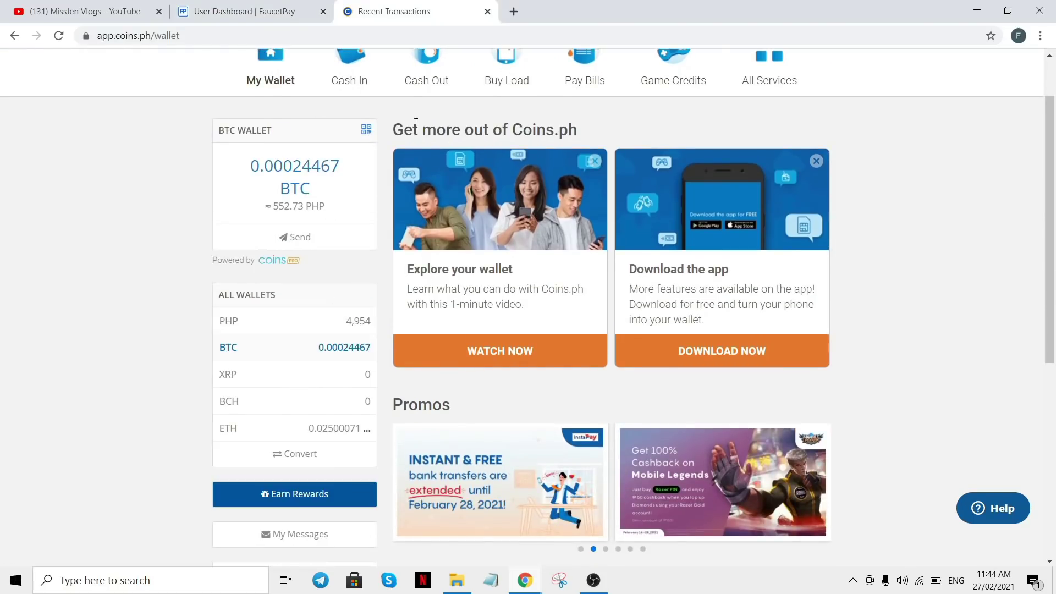
pyautogui.click(368, 131)
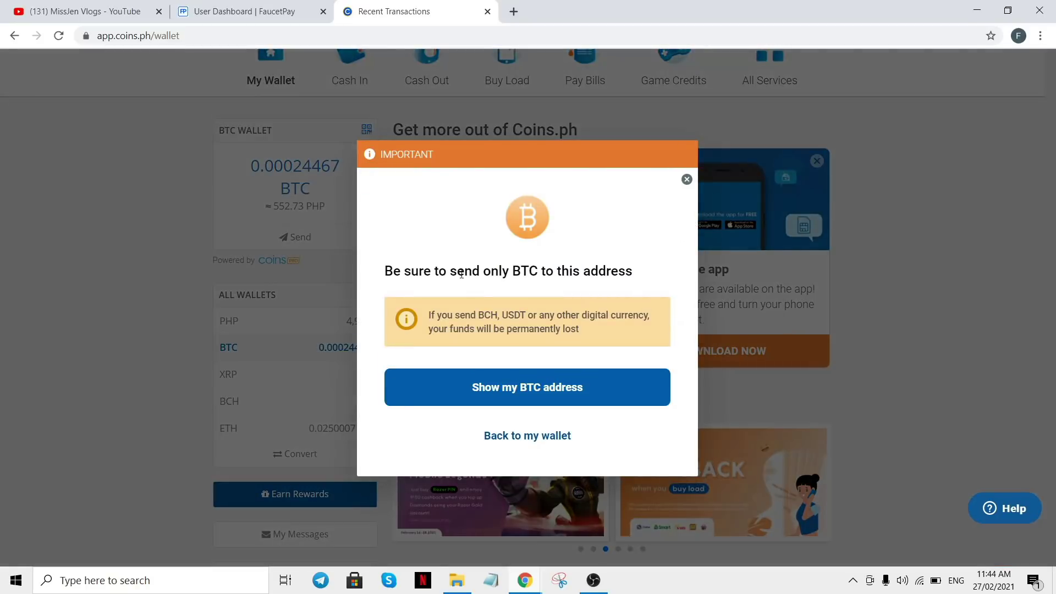
pyautogui.click(505, 391)
pyautogui.click(506, 450)
# - Paste the copied Coins.ph address into FaucetPay's address-linking form with Bitcoin (BTC) as coin, and compare it with the linked address
pyautogui.click(273, 11)
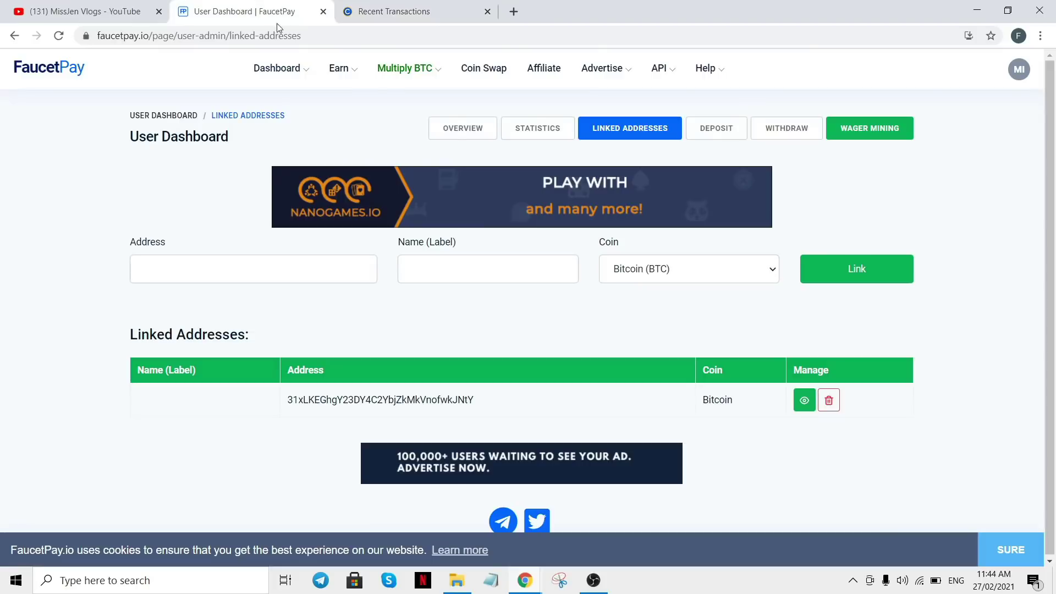
pyautogui.click(237, 268)
pyautogui.rightClick(238, 268)
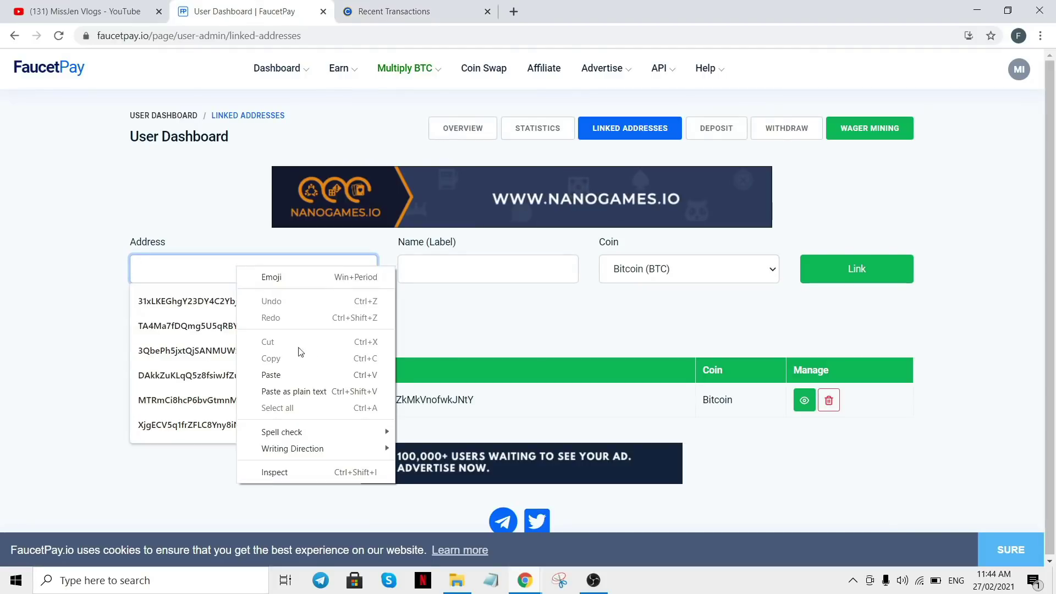
pyautogui.click(292, 374)
pyautogui.click(467, 273)
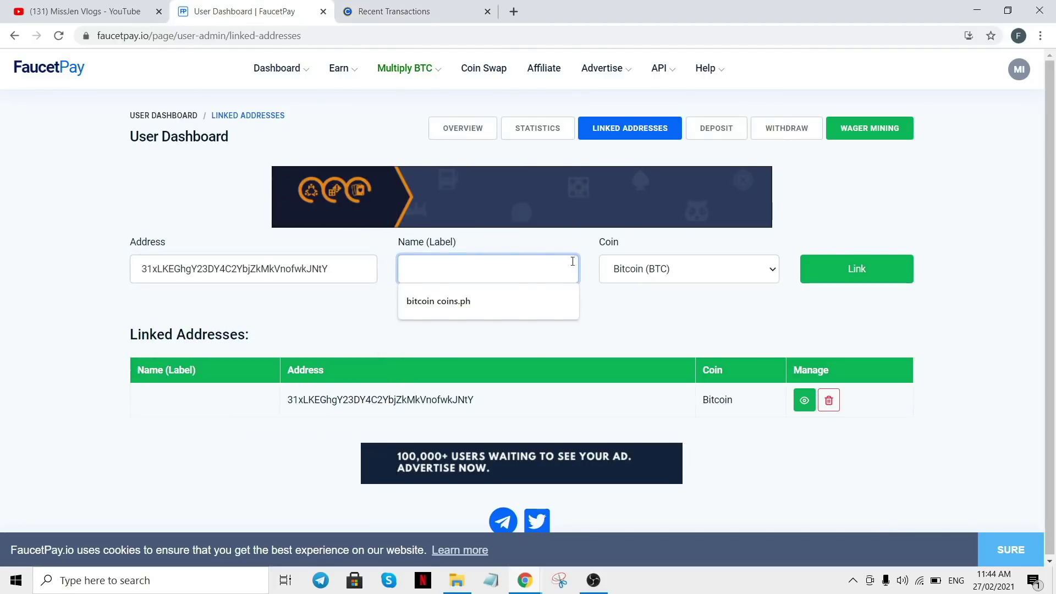
pyautogui.click(641, 274)
pyautogui.click(682, 290)
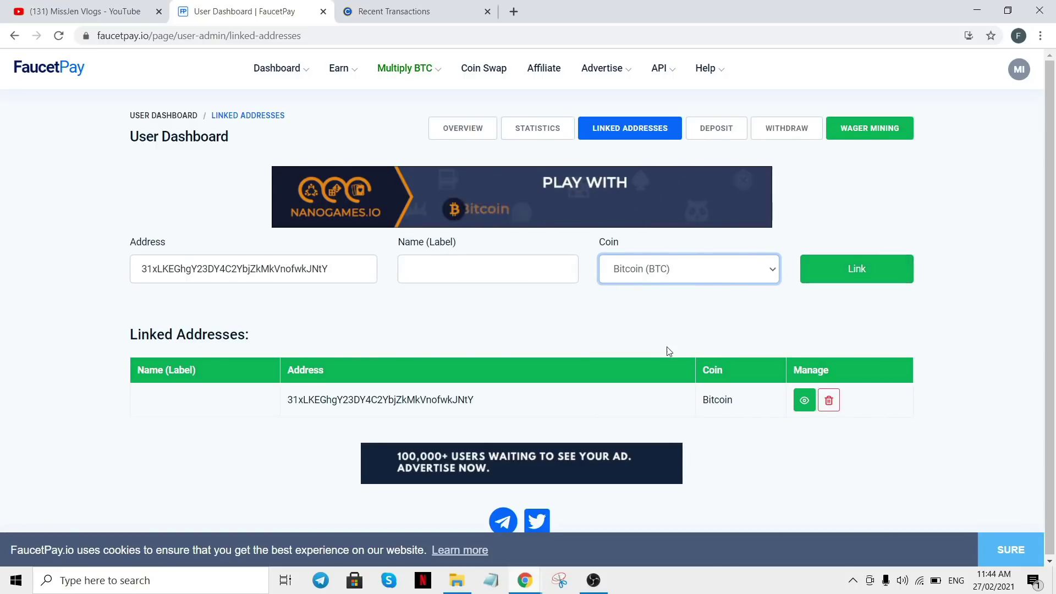
pyautogui.moveTo(279, 394); pyautogui.dragTo(510, 392)
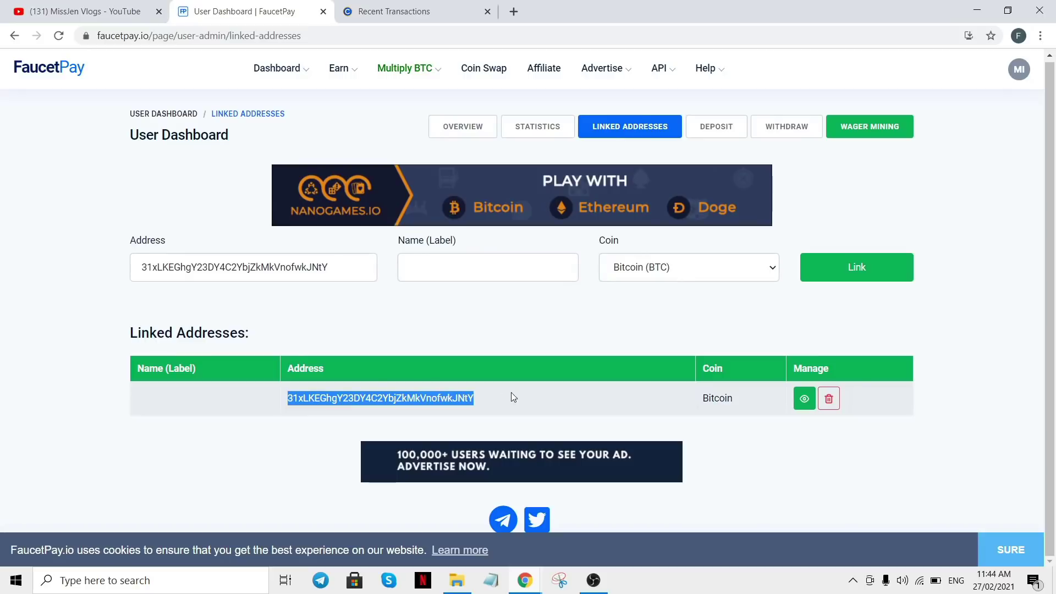
pyautogui.click(554, 316)
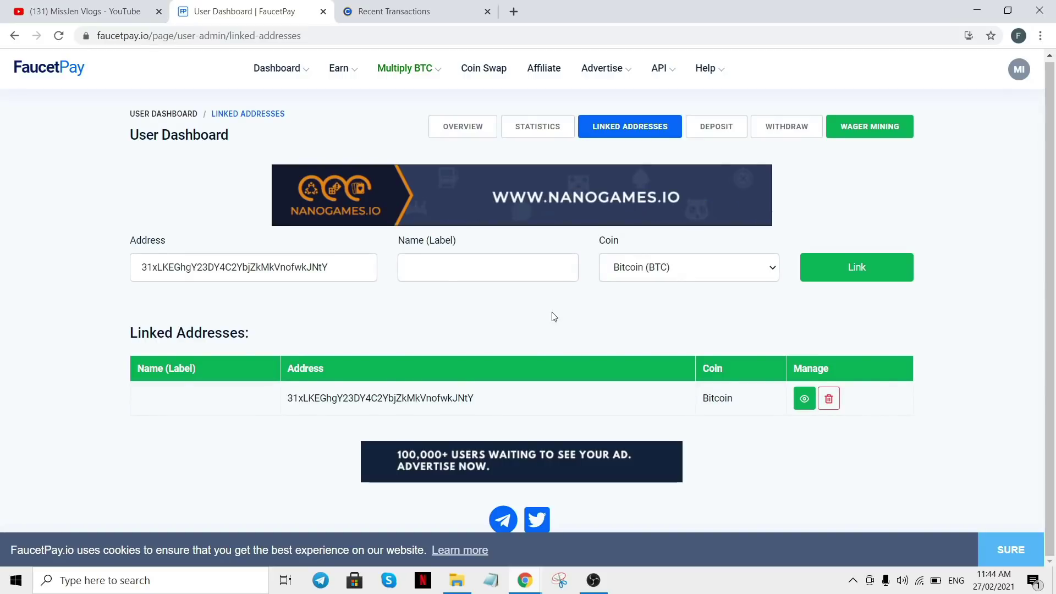
# - Open the FaucetPay withdrawal page and compare the normal (4 hours) and priority (5 minutes) withdrawal options
pyautogui.click(779, 130)
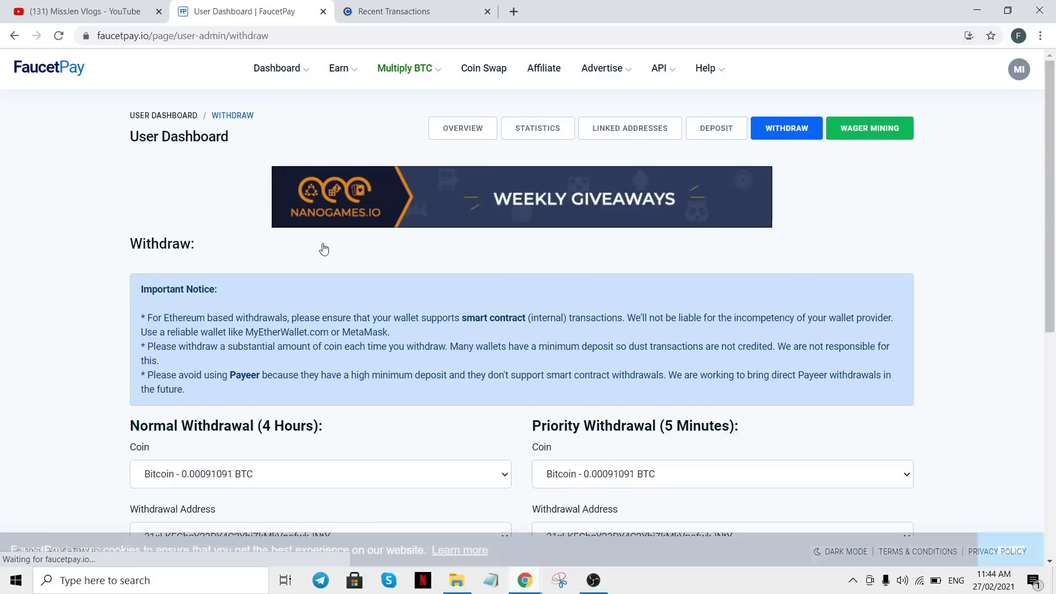
pyautogui.scroll(-3, 330, 245)
pyautogui.scroll(-3, 337, 238)
pyautogui.scroll(1, 337, 238)
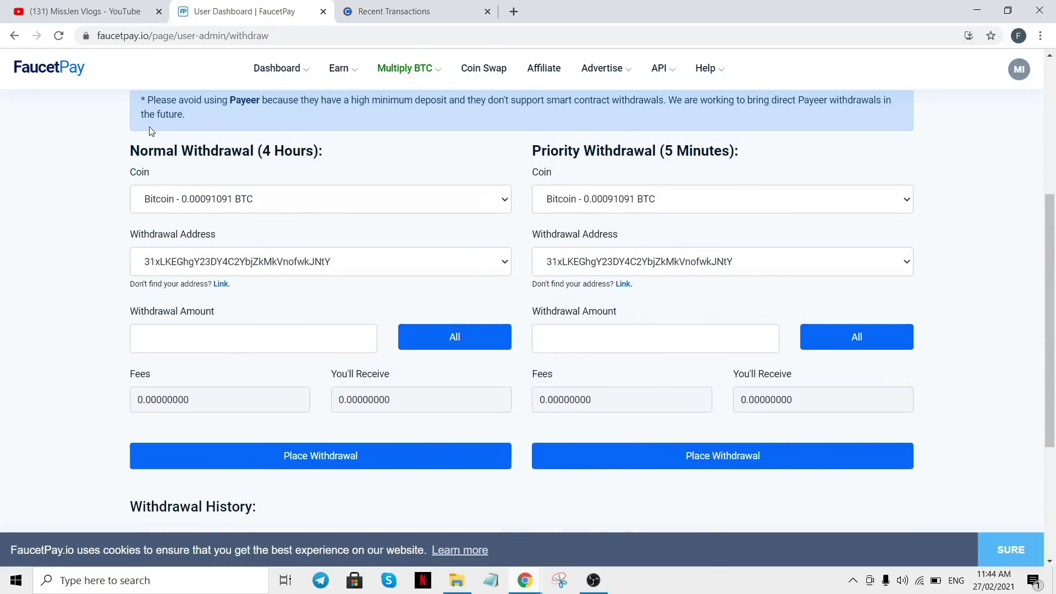
pyautogui.moveTo(131, 150); pyautogui.dragTo(377, 175)
pyautogui.click(450, 163)
pyautogui.moveTo(533, 154); pyautogui.dragTo(769, 149)
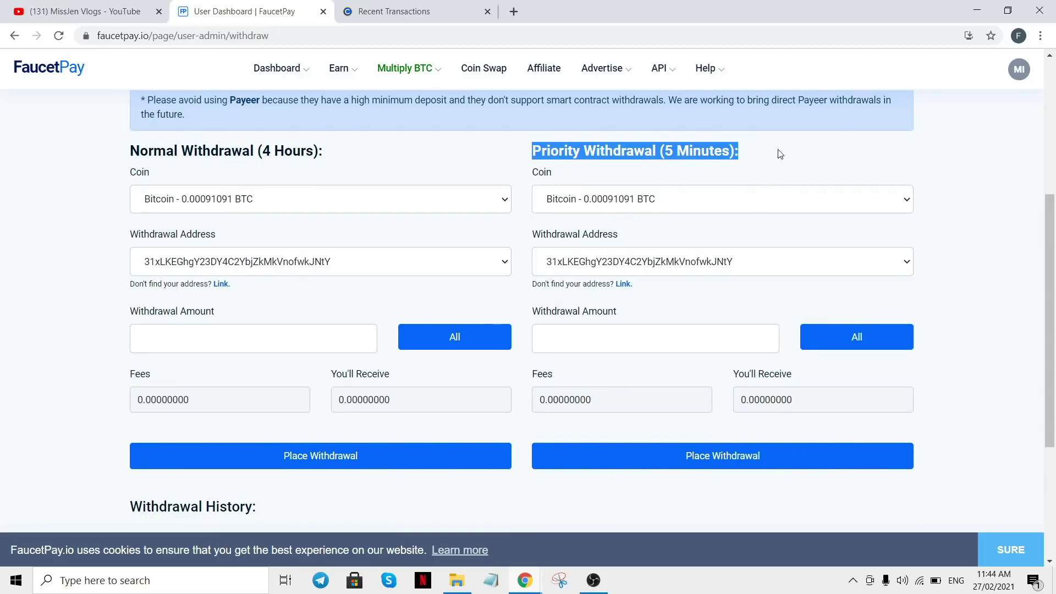
pyautogui.click(484, 173)
pyautogui.scroll(-1, 486, 212)
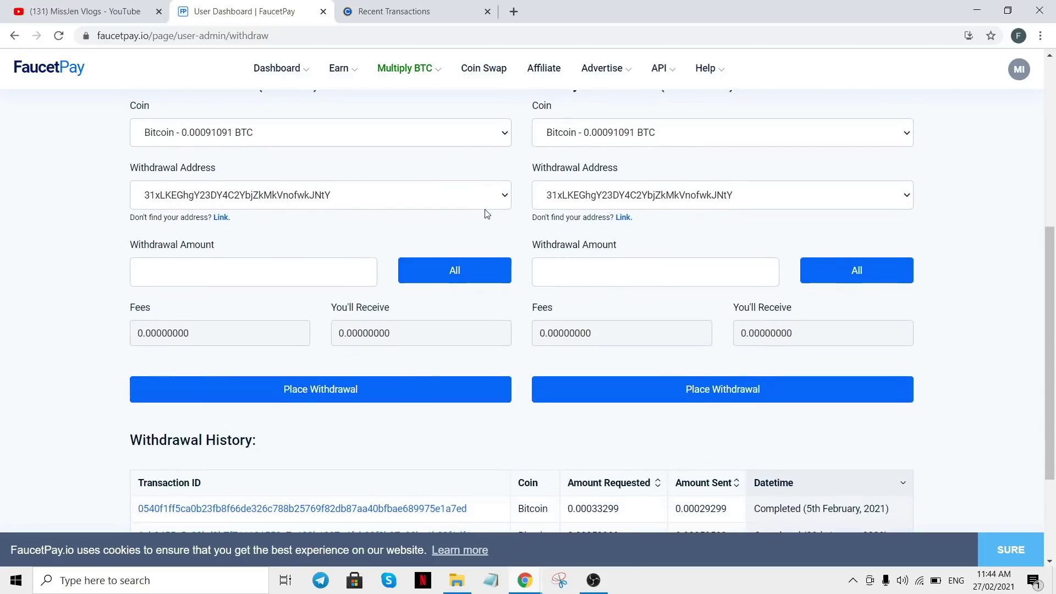
pyautogui.scroll(1, 484, 213)
pyautogui.moveTo(533, 152); pyautogui.dragTo(763, 161)
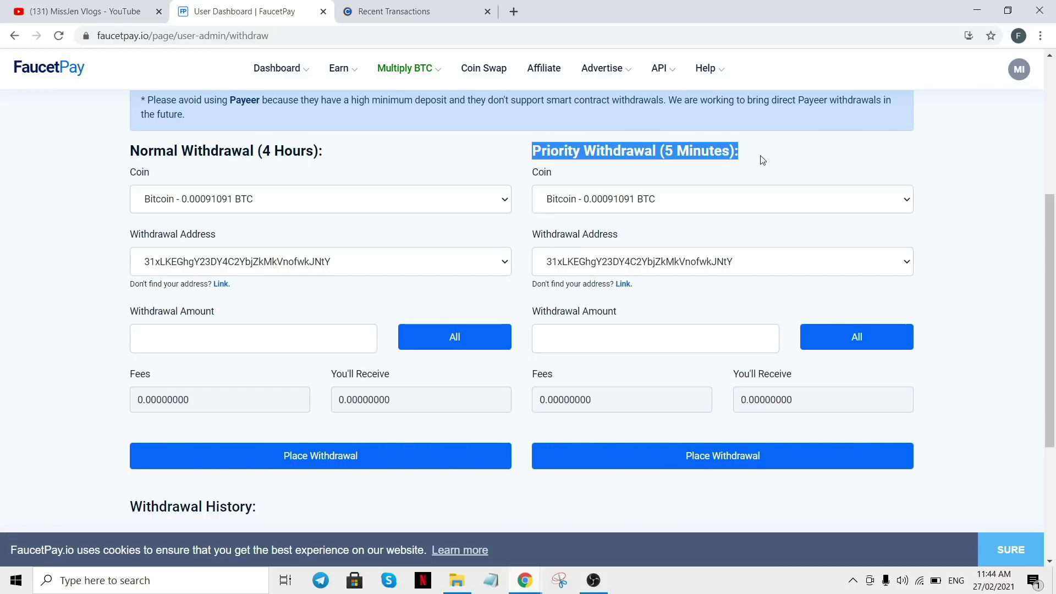
pyautogui.click(807, 155)
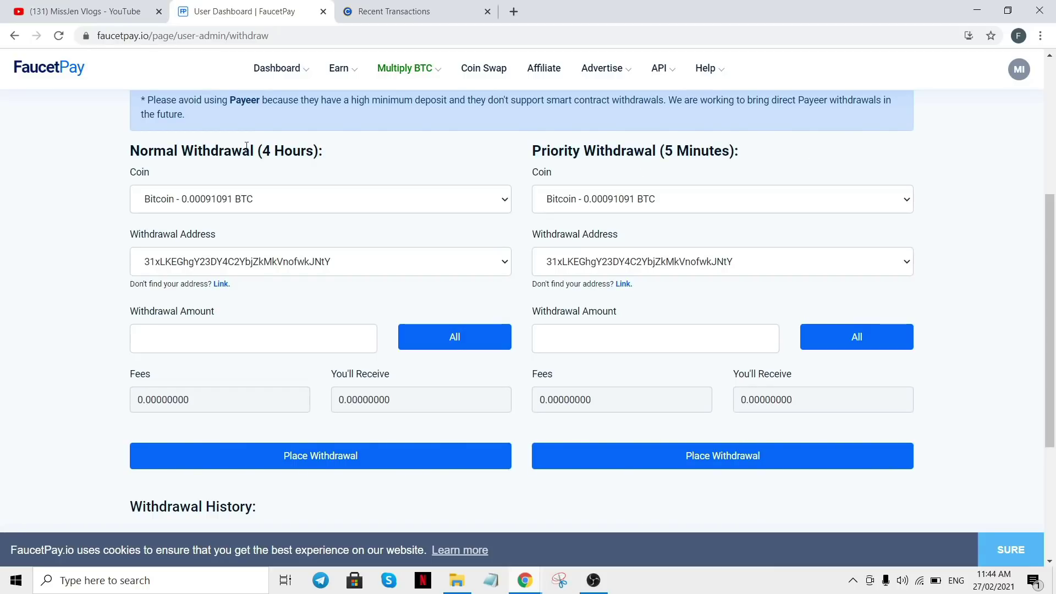
pyautogui.moveTo(146, 164); pyautogui.dragTo(337, 165)
pyautogui.click(394, 161)
pyautogui.moveTo(258, 152); pyautogui.dragTo(316, 153)
pyautogui.click(358, 159)
# - Keep Bitcoin as the coin for the normal withdrawal and select the linked wallet as the withdrawal address
pyautogui.scroll(-1, 356, 159)
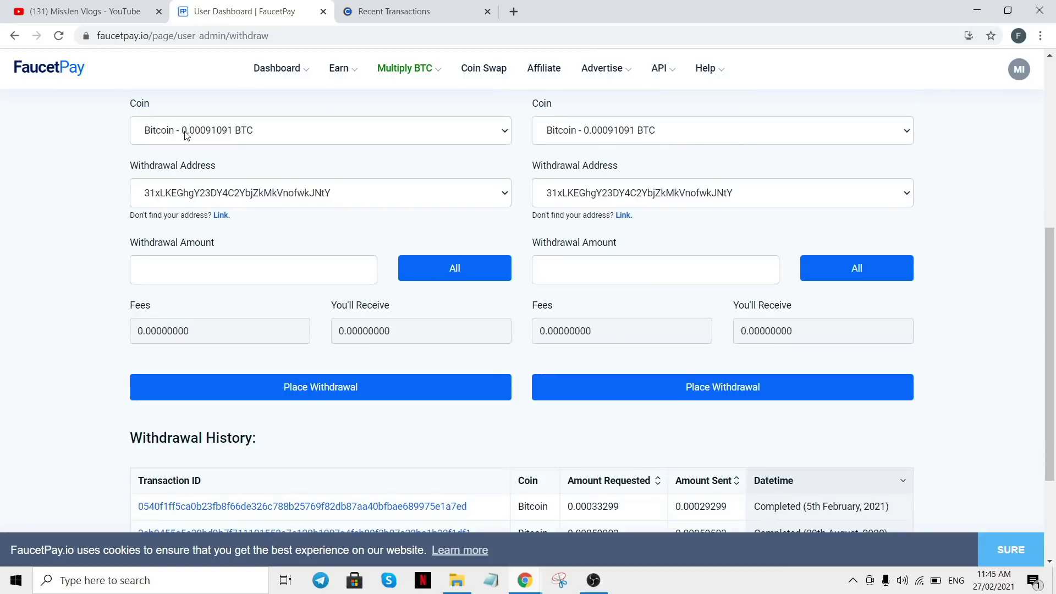
pyautogui.click(187, 132)
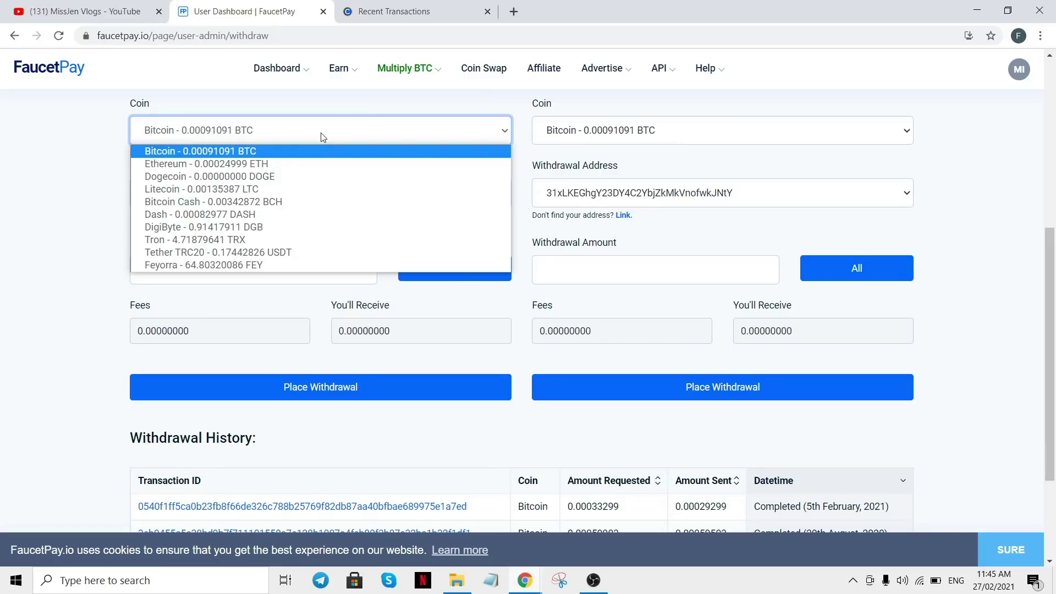
pyautogui.click(367, 94)
pyautogui.scroll(-2, 301, 165)
pyautogui.scroll(2, 302, 176)
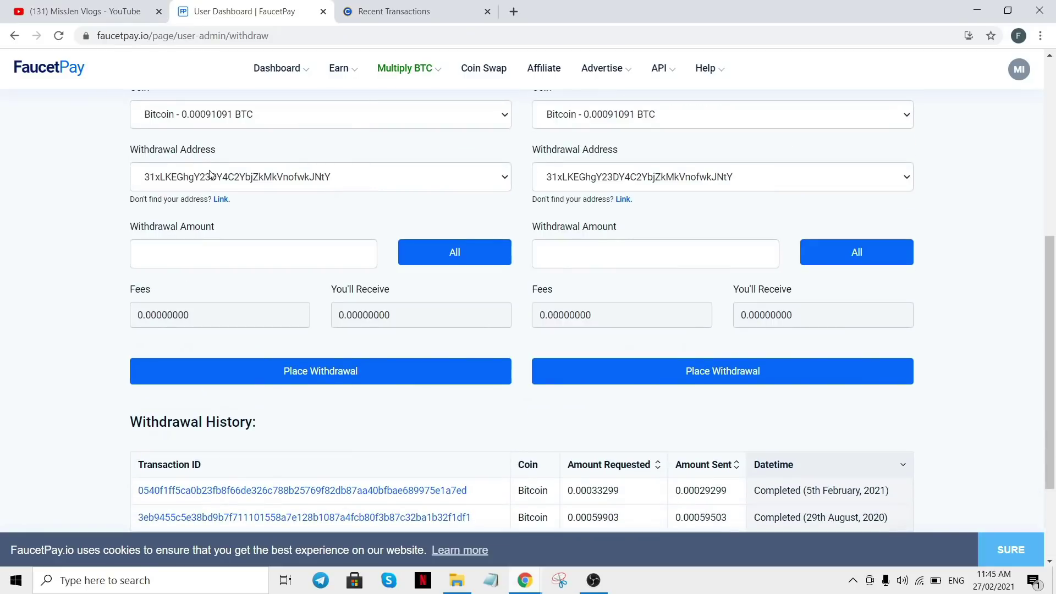
pyautogui.click(488, 177)
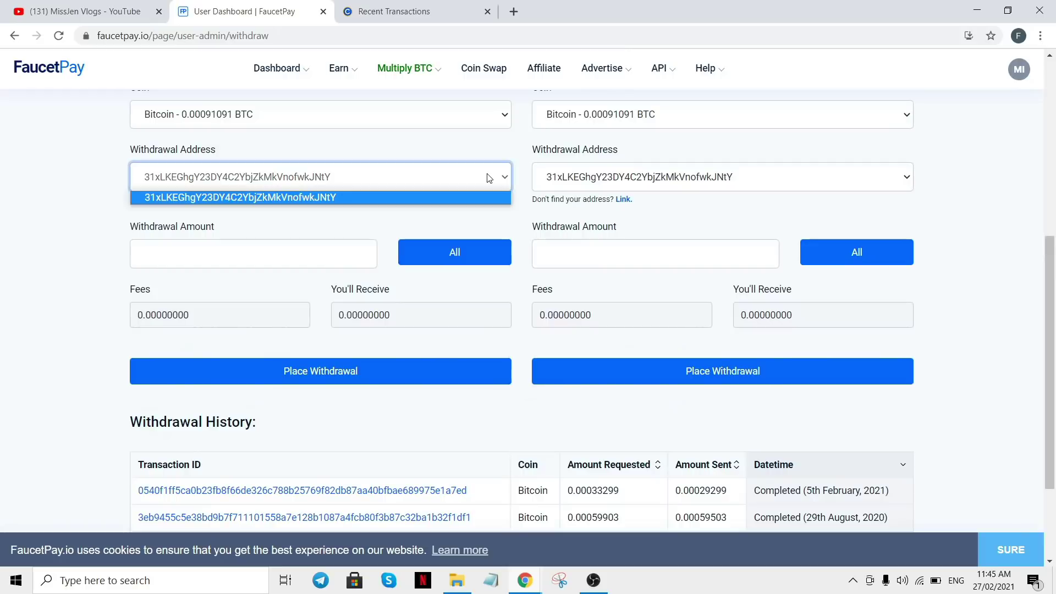
pyautogui.click(321, 199)
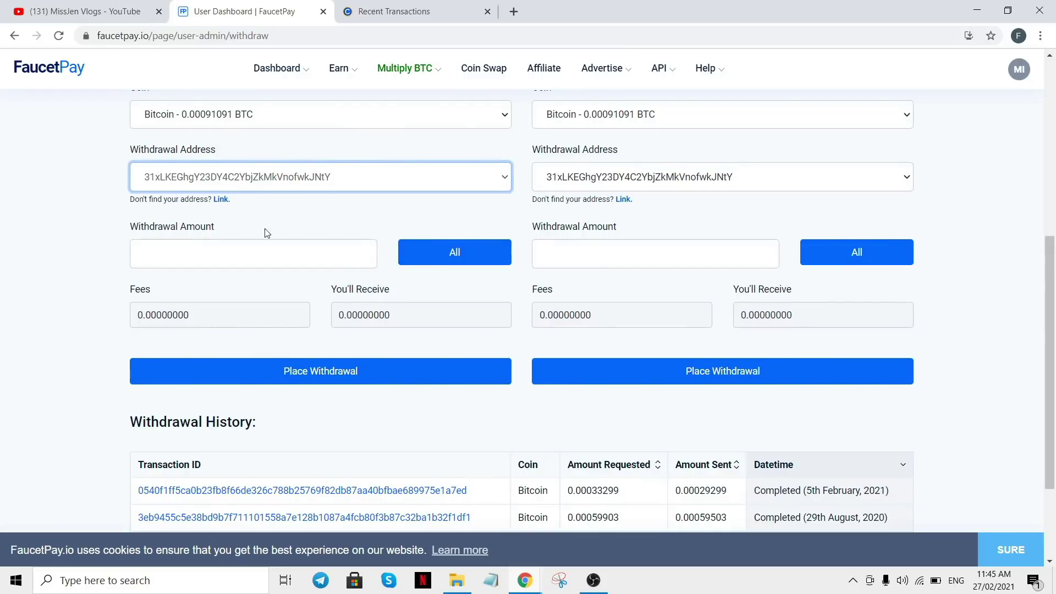
# - Set the normal withdrawal amount to the full balance, 0.00091091 BTC, and check the fees and the amount to receive
pyautogui.click(267, 247)
pyautogui.click(467, 259)
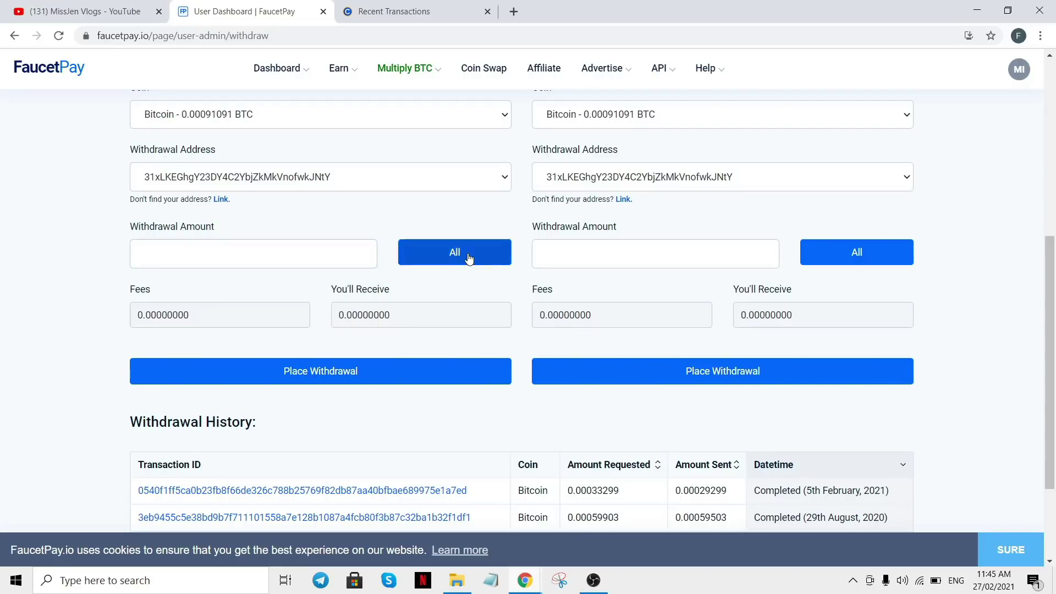
pyautogui.scroll(-3, 190, 148)
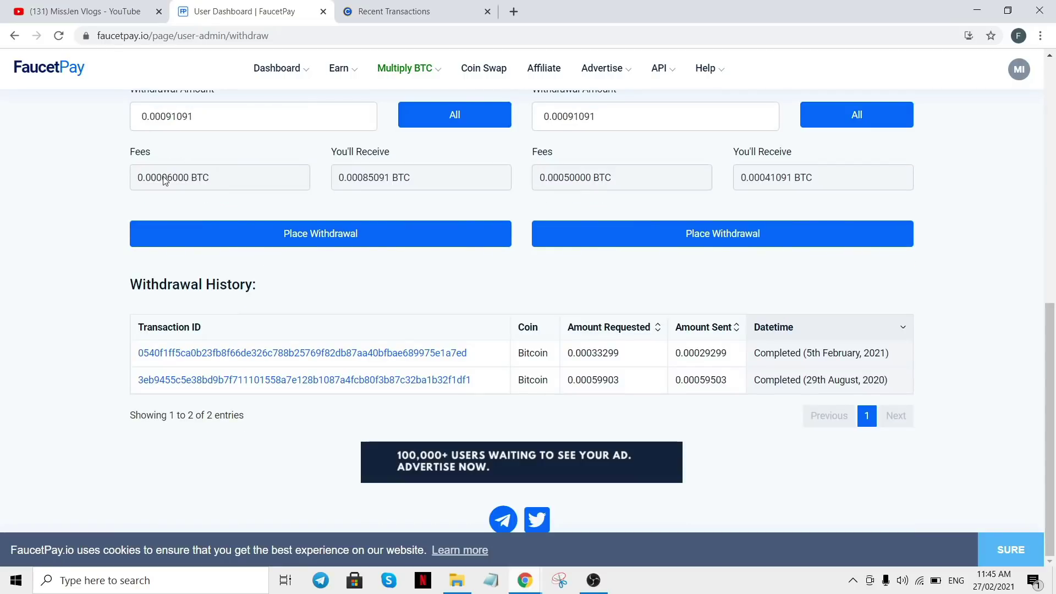
pyautogui.click(186, 192)
pyautogui.moveTo(344, 183); pyautogui.dragTo(444, 191)
pyautogui.scroll(4, 432, 161)
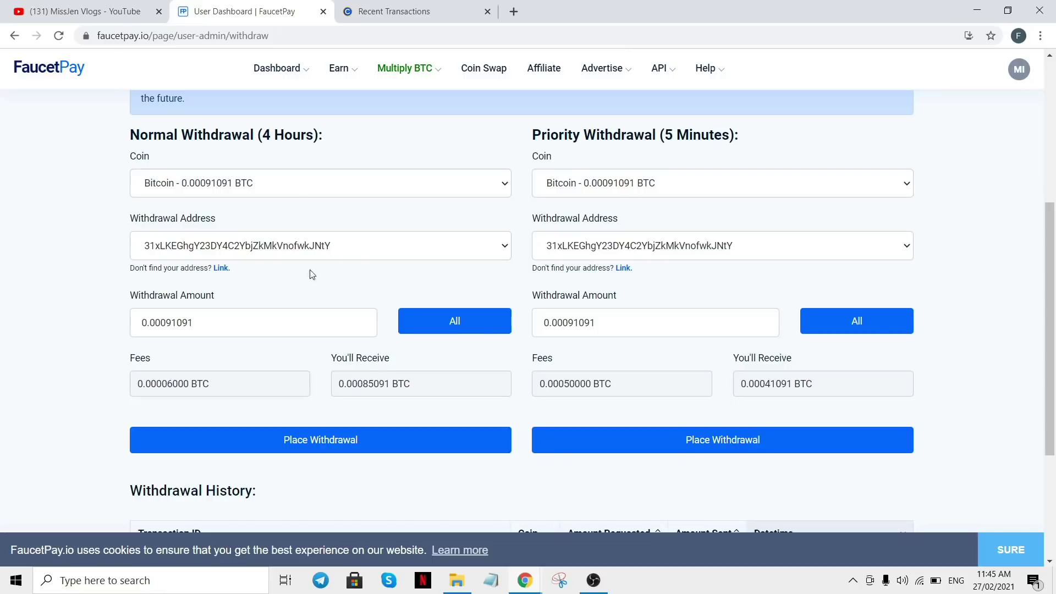
pyautogui.scroll(-3, 376, 314)
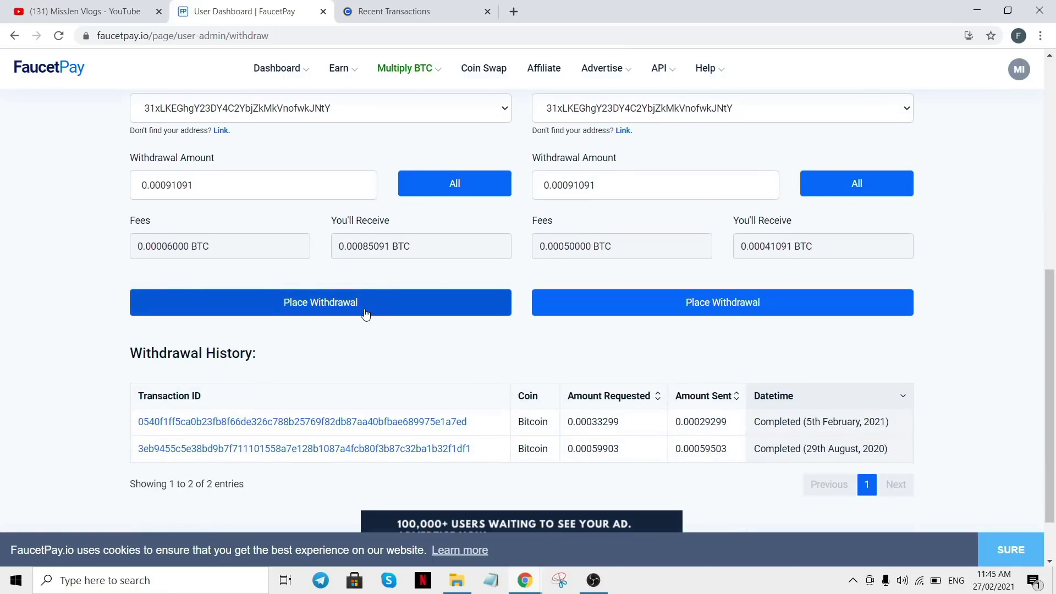
pyautogui.moveTo(122, 227); pyautogui.dragTo(193, 228)
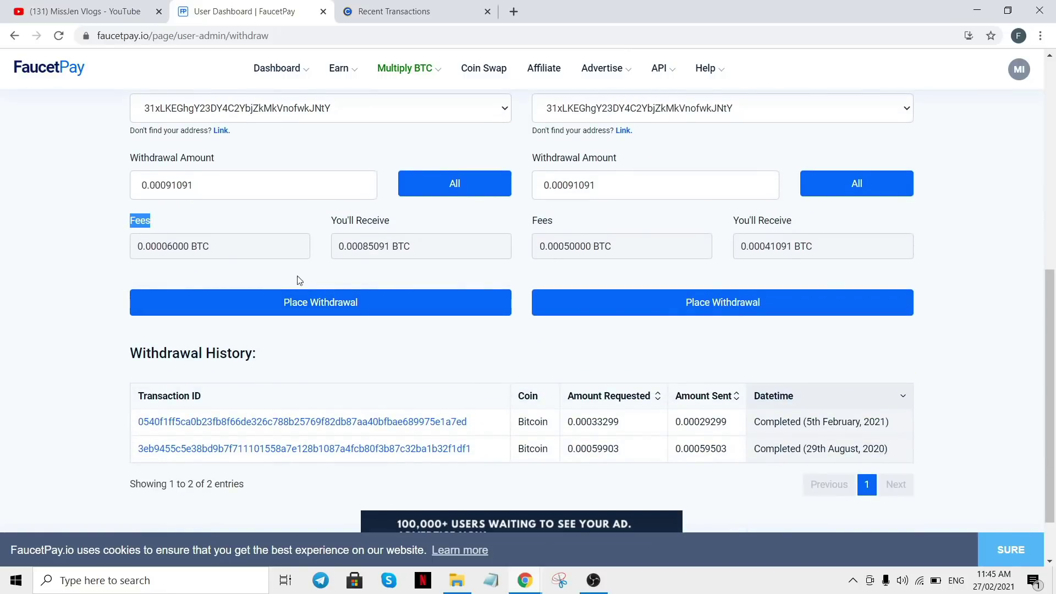
pyautogui.click(322, 283)
# - Check the completion date of the most recent Bitcoin payout in the withdrawal history
pyautogui.scroll(-1, 330, 297)
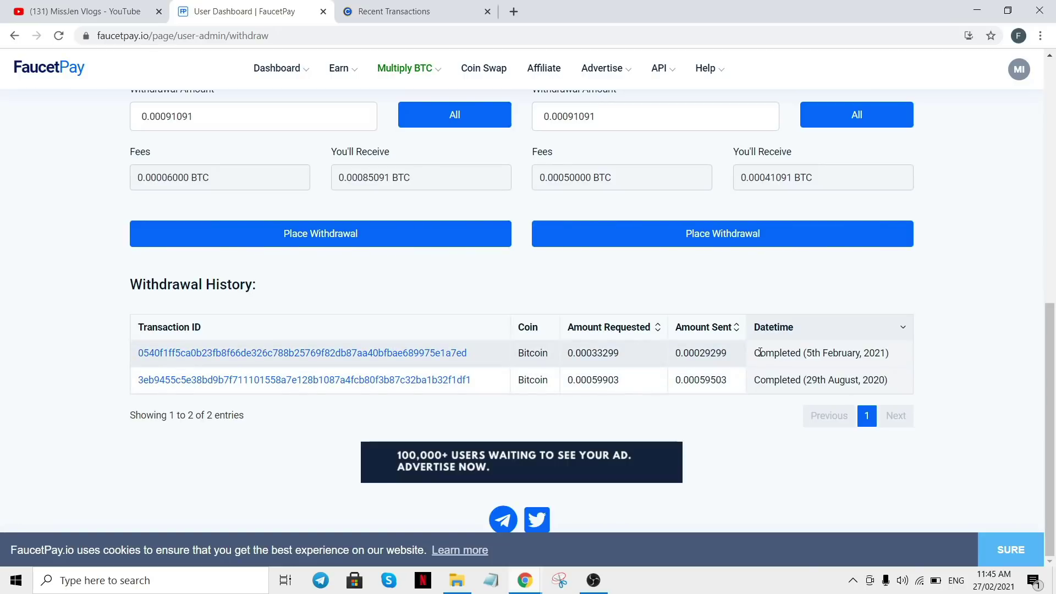
pyautogui.moveTo(755, 357); pyautogui.dragTo(910, 359)
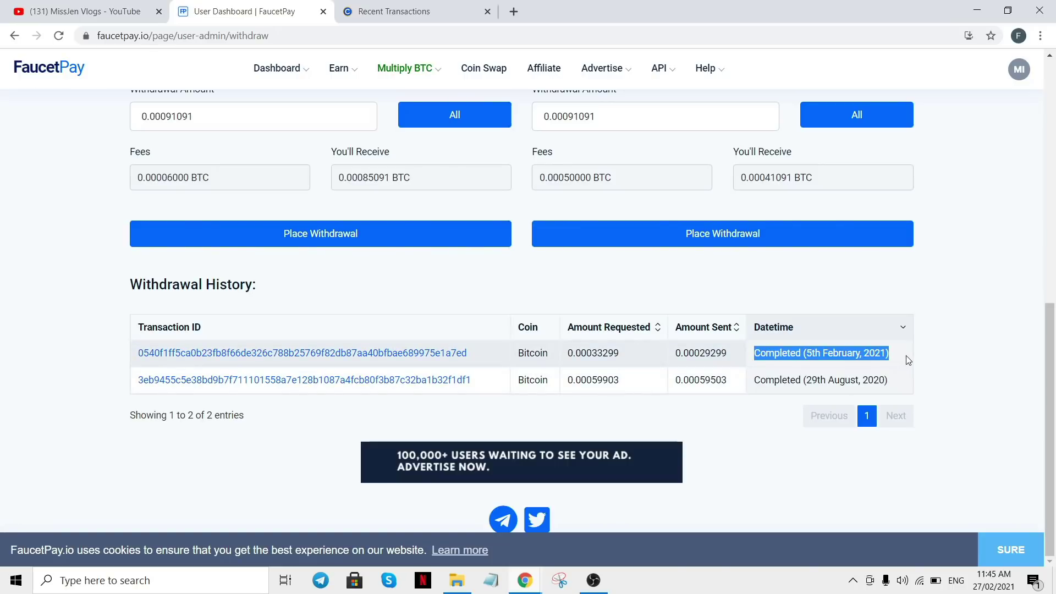
pyautogui.click(815, 292)
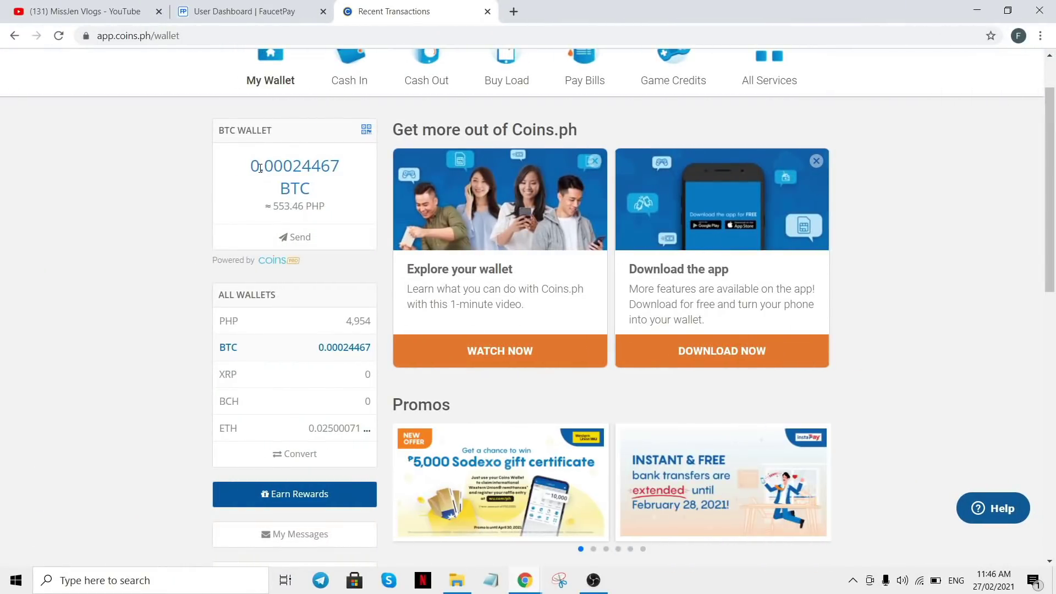
# - Switch to Coins.ph and check the BTC wallet's balance and its peso equivalent
pyautogui.moveTo(254, 167); pyautogui.dragTo(349, 214)
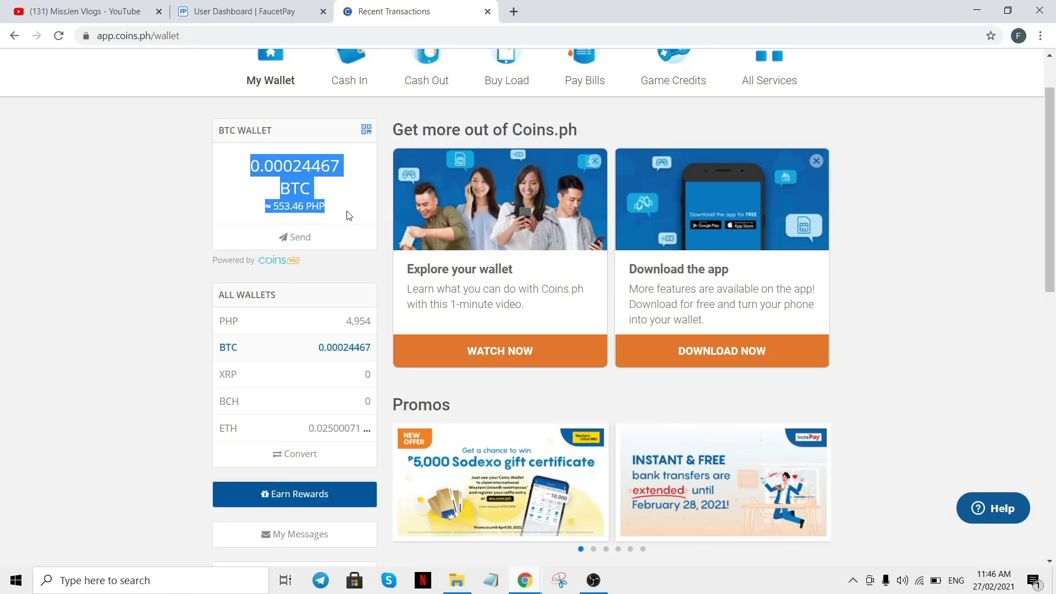
pyautogui.click(360, 222)
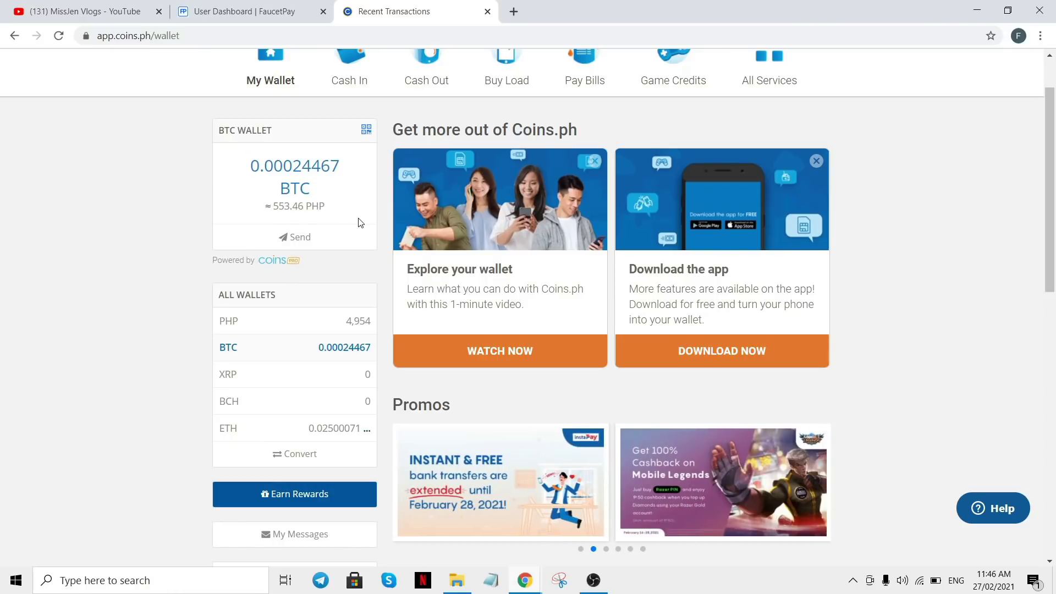
pyautogui.scroll(-5, 410, 239)
pyautogui.scroll(6, 409, 242)
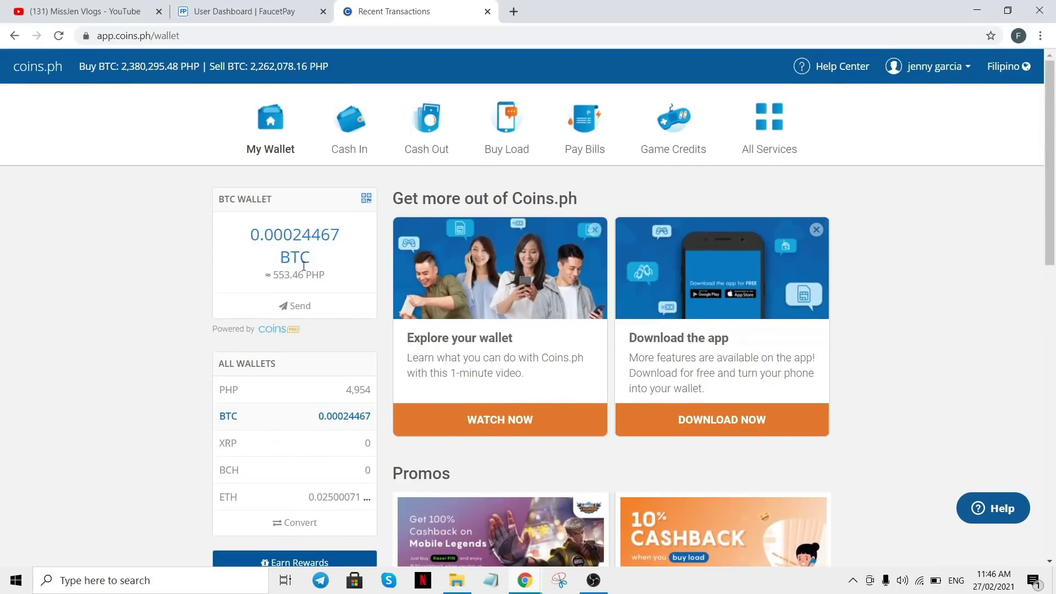
# - Open the conversion from BTC to PHP and enter 0.0002 BTC to preview the peso amount
pyautogui.scroll(-3, 303, 266)
pyautogui.click(299, 391)
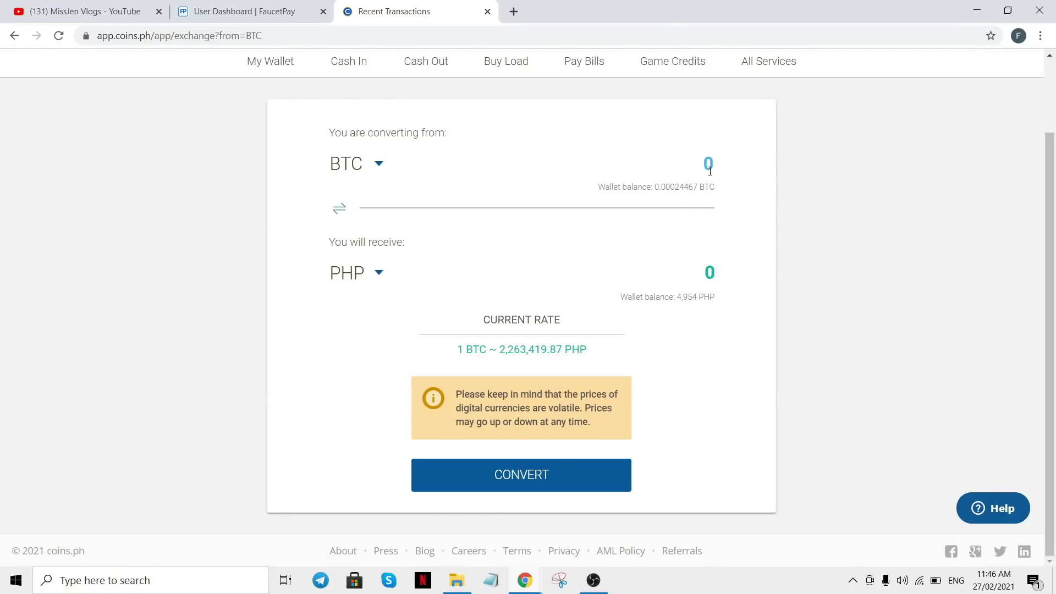
pyautogui.write('0.0002')
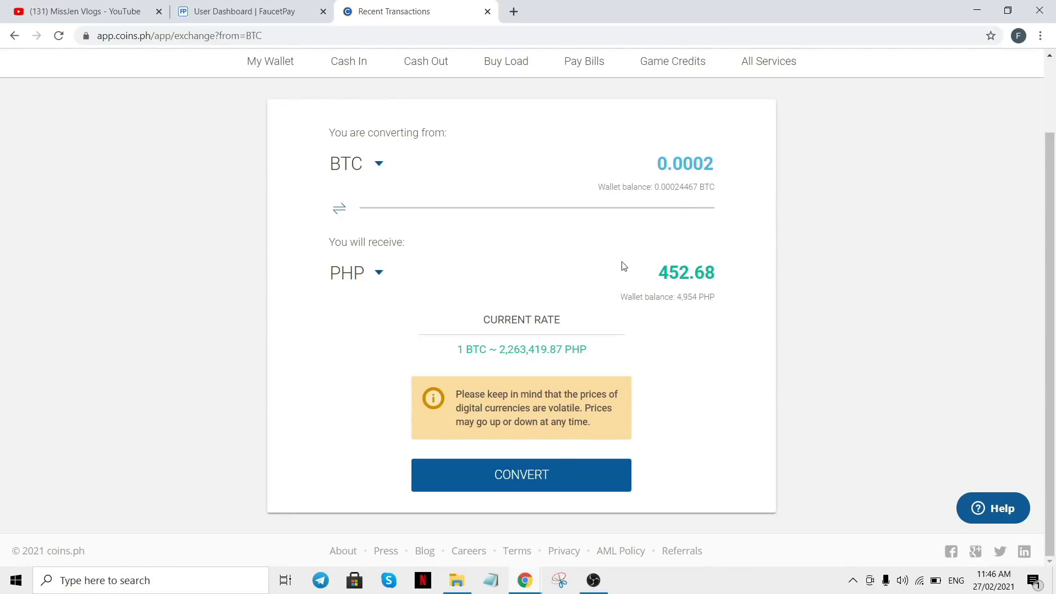
pyautogui.tripleClick(734, 285)
pyautogui.click(736, 288)
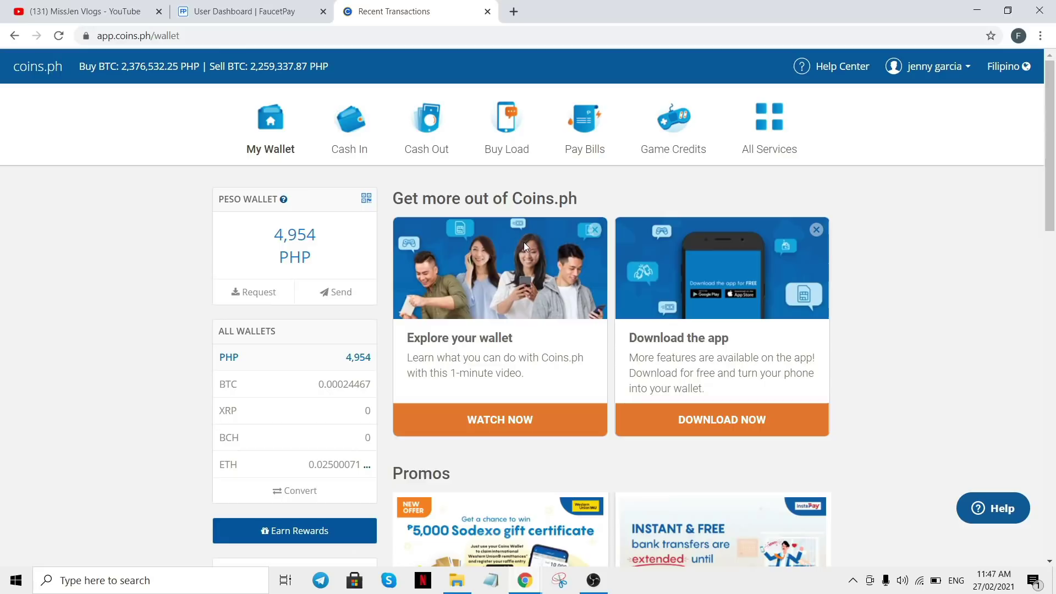
# - Open the cash-out service and choose M Lhuillier Cash Pickup as the payout method
pyautogui.click(446, 156)
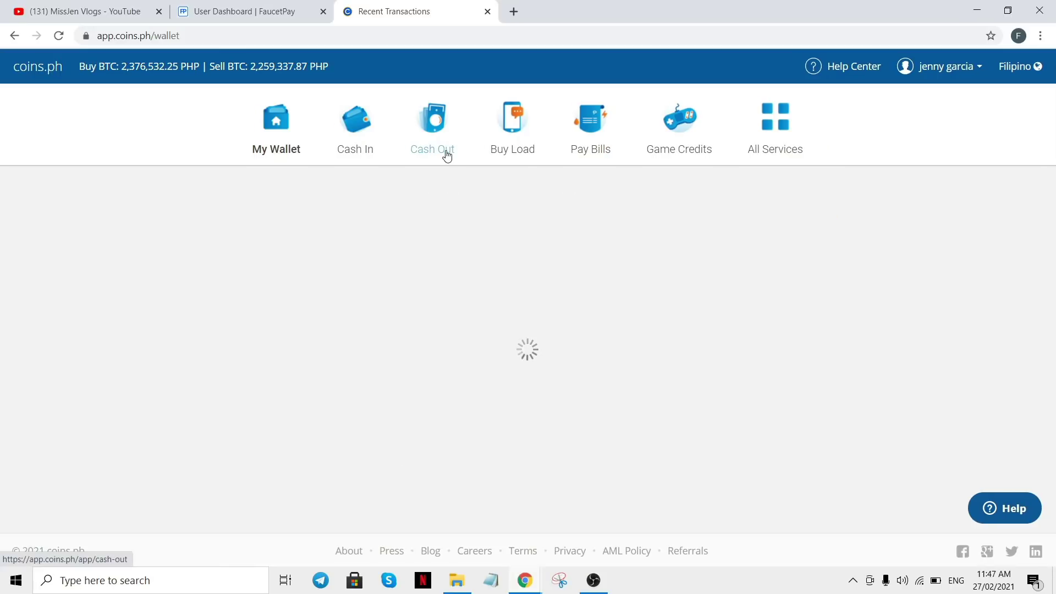
pyautogui.scroll(-3, 770, 303)
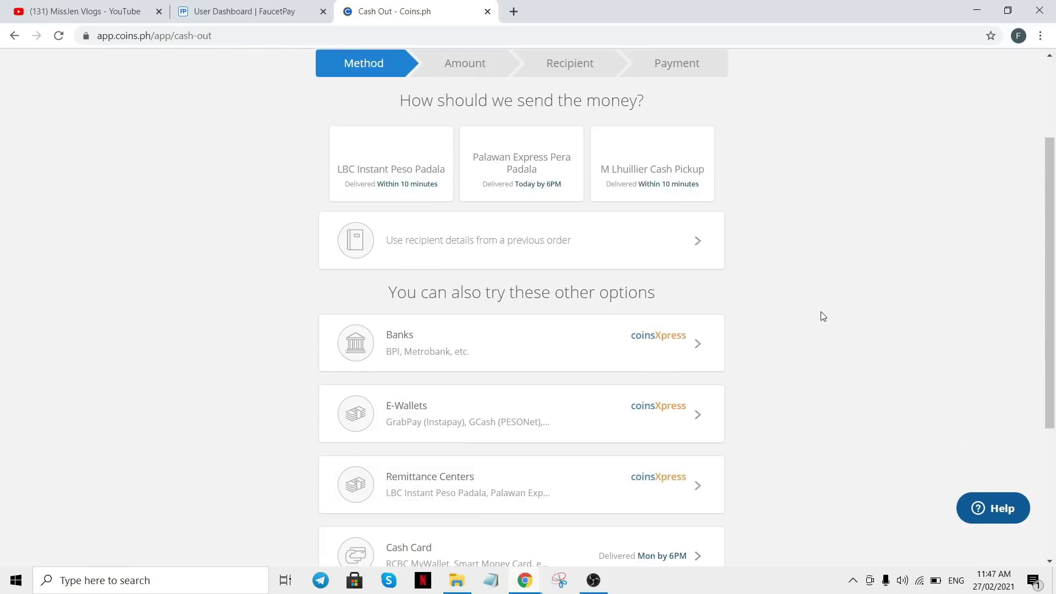
pyautogui.scroll(3, 823, 312)
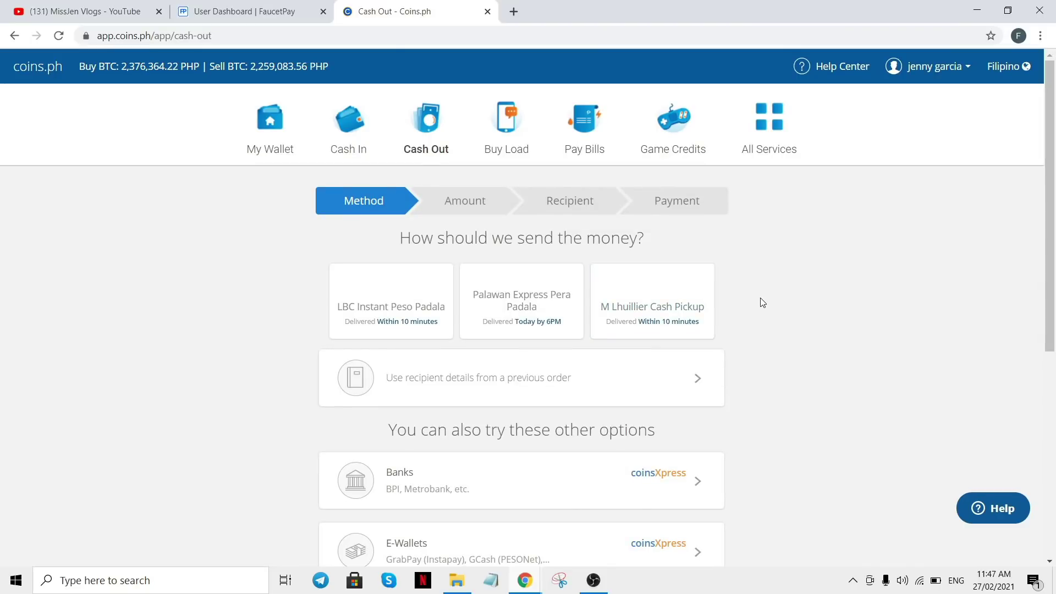
pyautogui.click(667, 307)
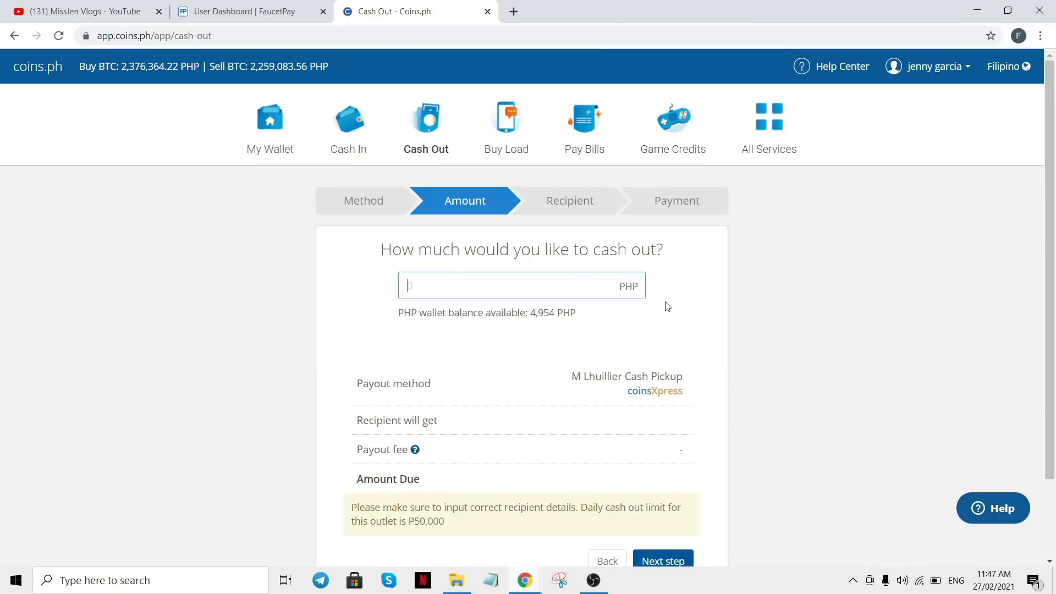
# - Set the cash-out amount to 4000 PHP, check the payout fee and continue to the recipient details form
pyautogui.scroll(-1, 691, 300)
pyautogui.scroll(-2, 693, 299)
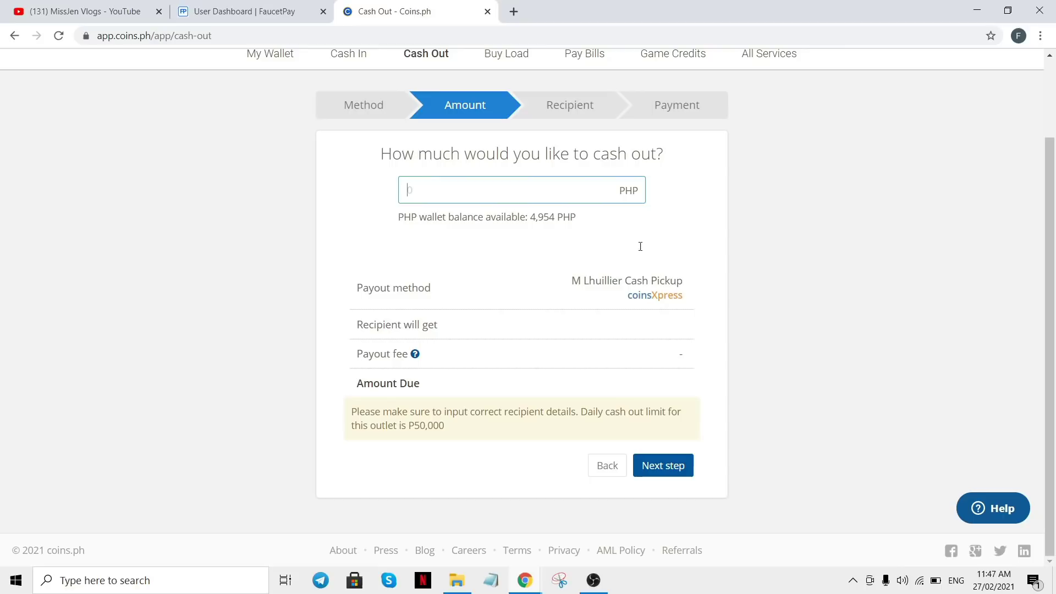
pyautogui.write('4000')
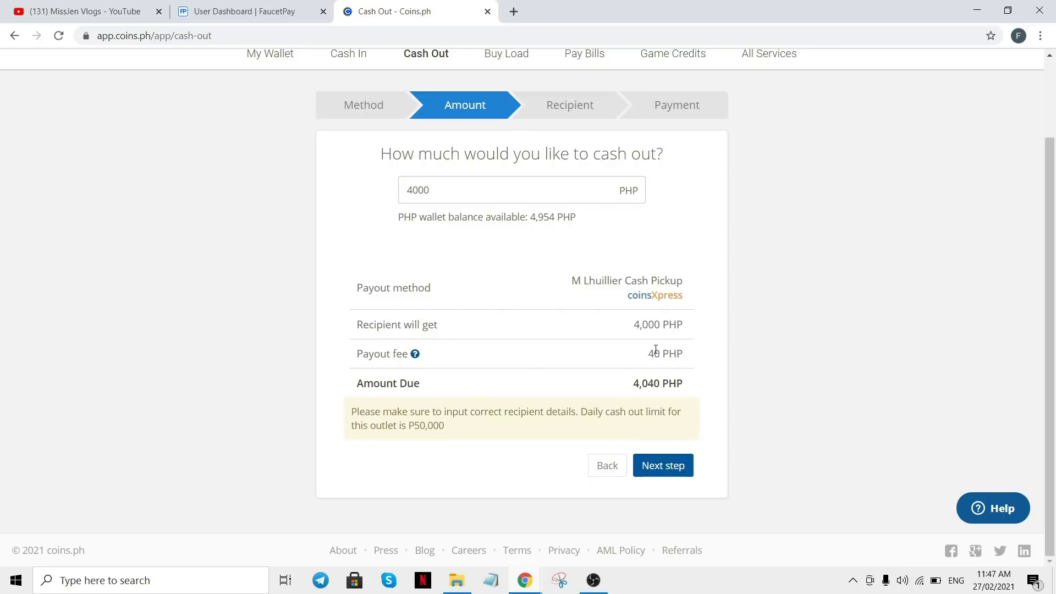
pyautogui.moveTo(653, 352); pyautogui.dragTo(697, 365)
pyautogui.click(729, 353)
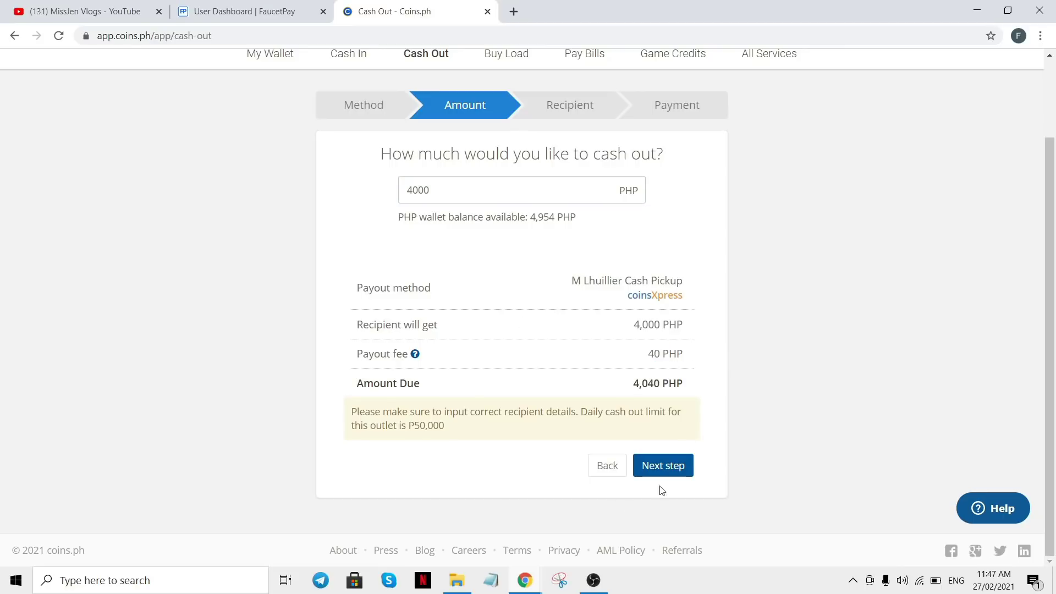
pyautogui.click(682, 462)
pyautogui.scroll(-3, 719, 332)
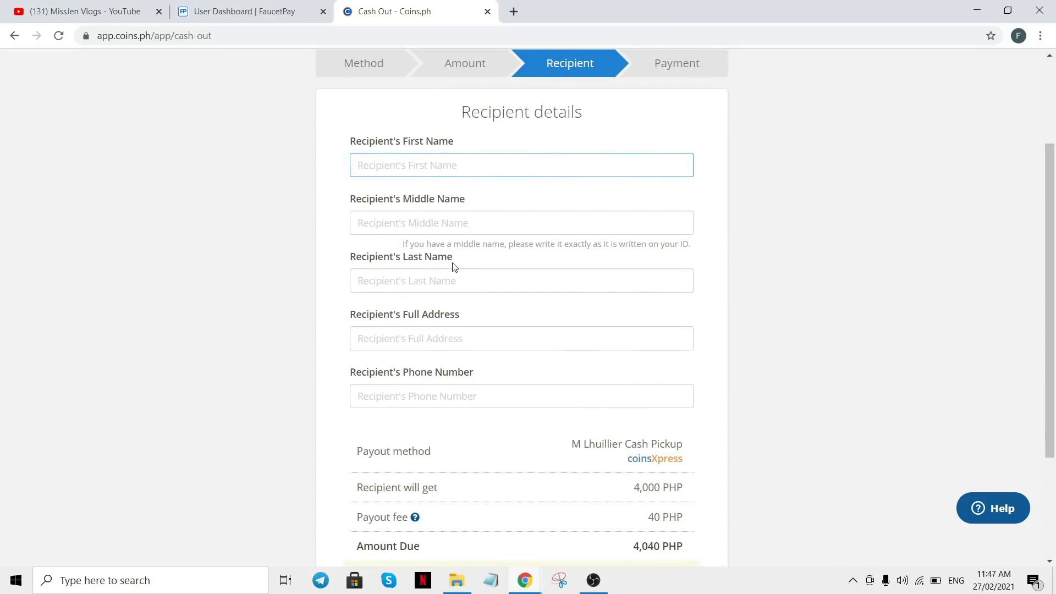
pyautogui.scroll(-3, 448, 257)
pyautogui.scroll(3, 608, 326)
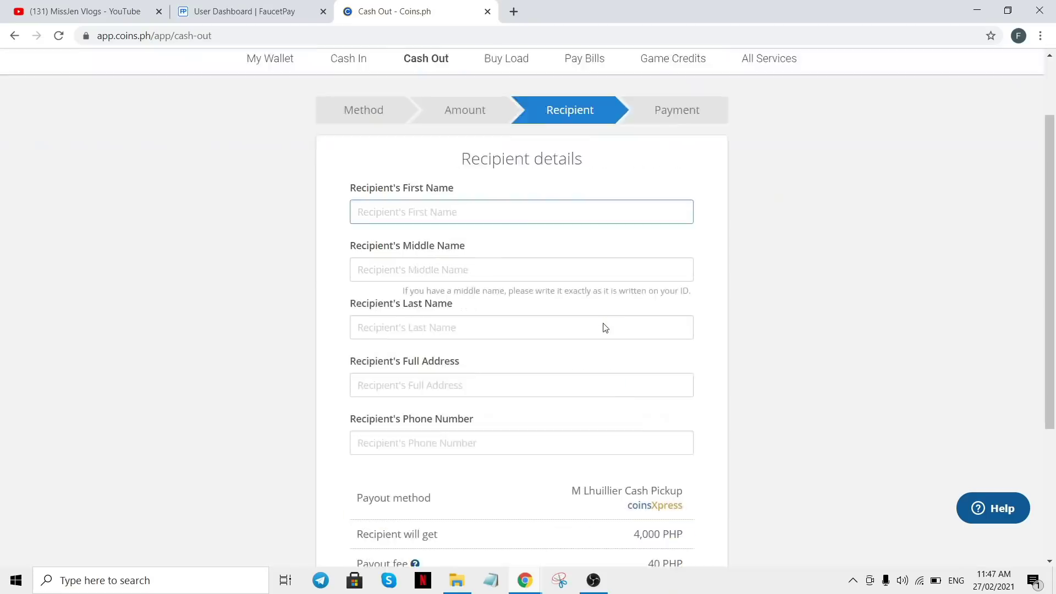